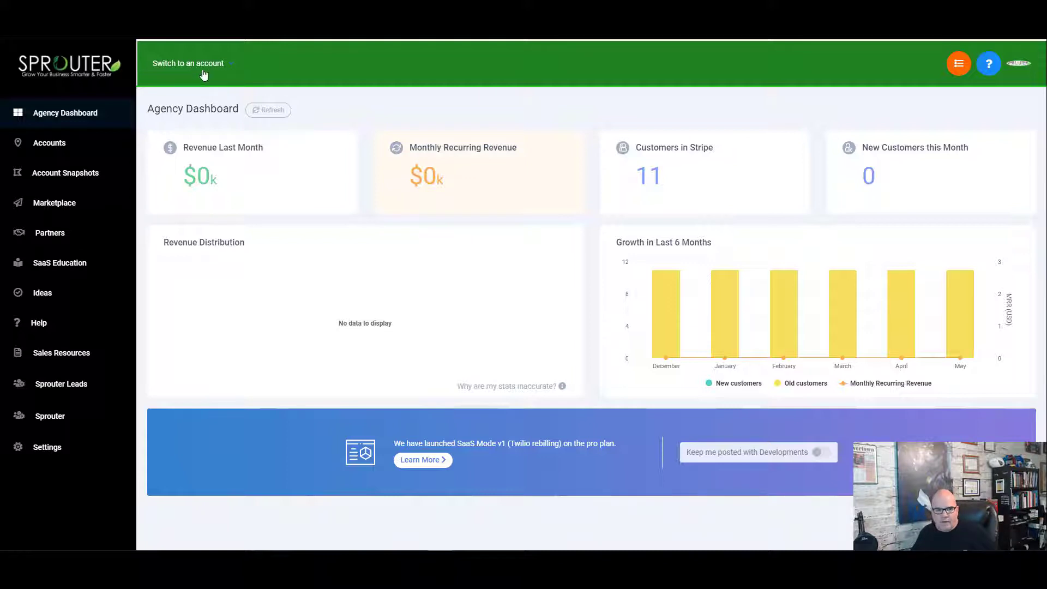
Go to the agency accounts list and start adding a new client account
left_click(204, 73)
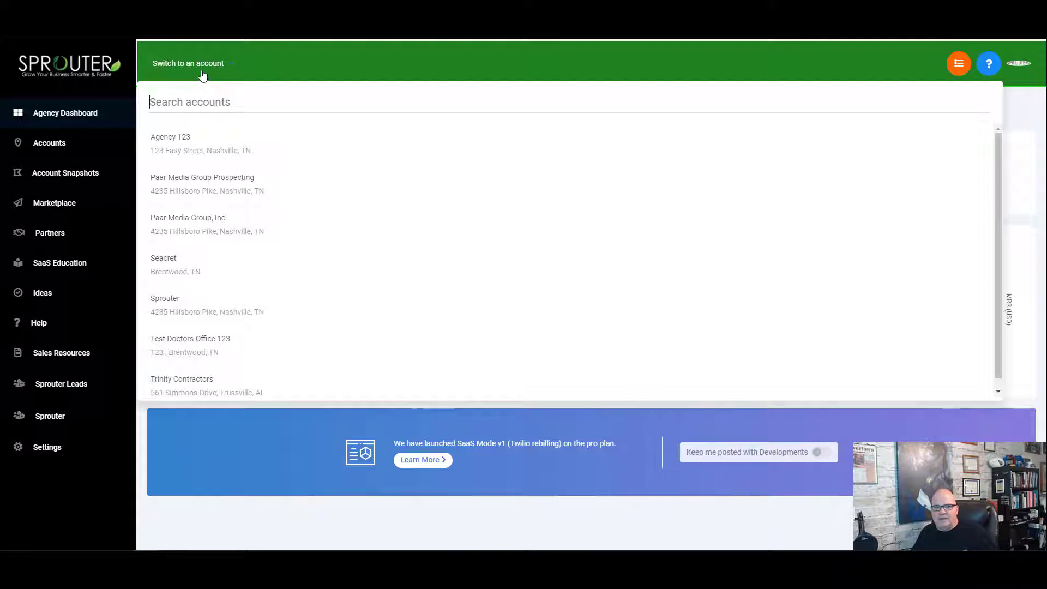
left_click(203, 75)
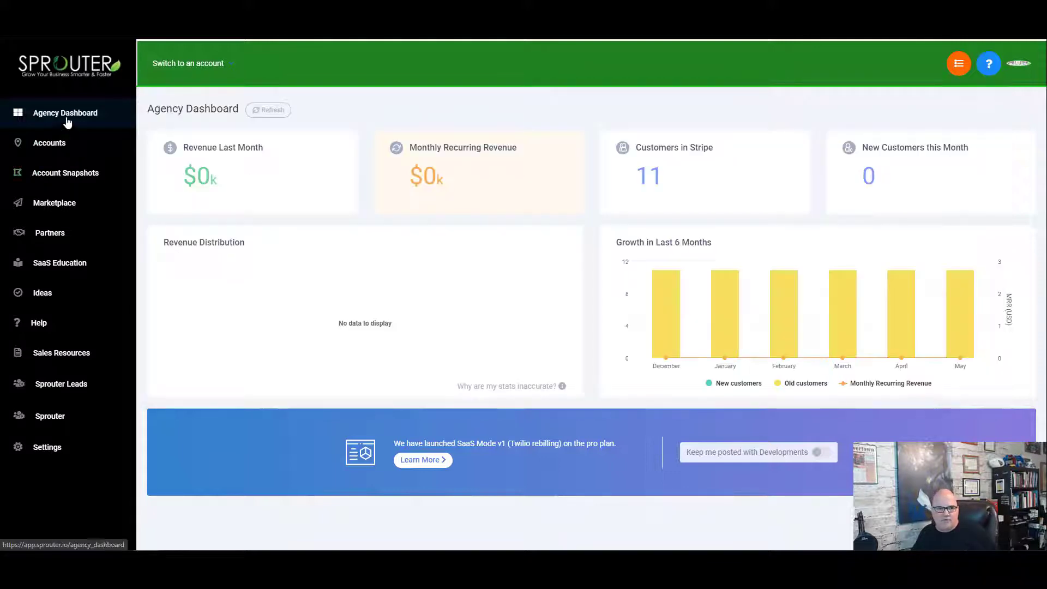
left_click(50, 143)
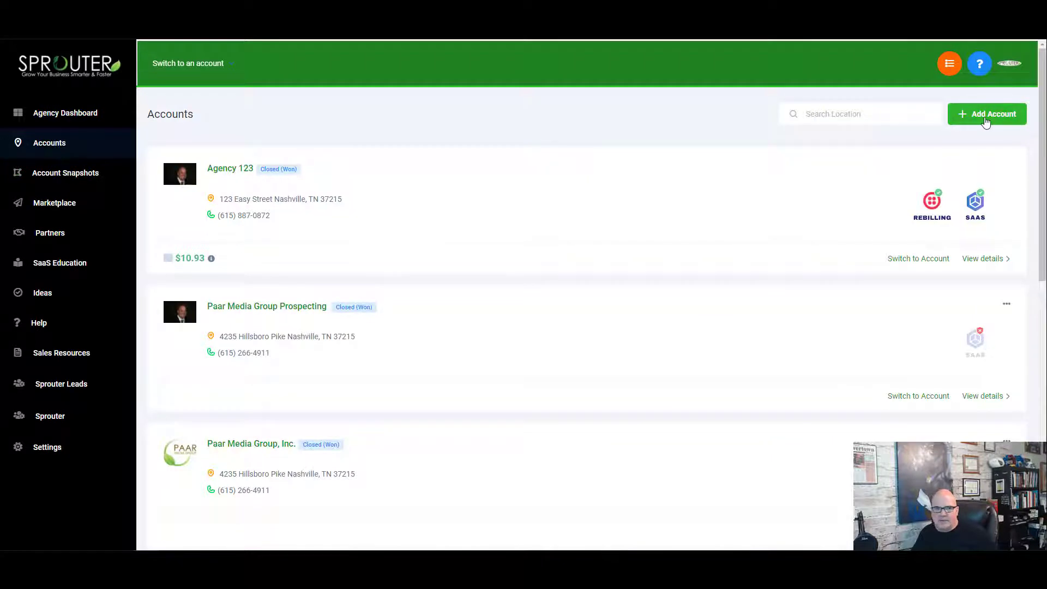
left_click(990, 114)
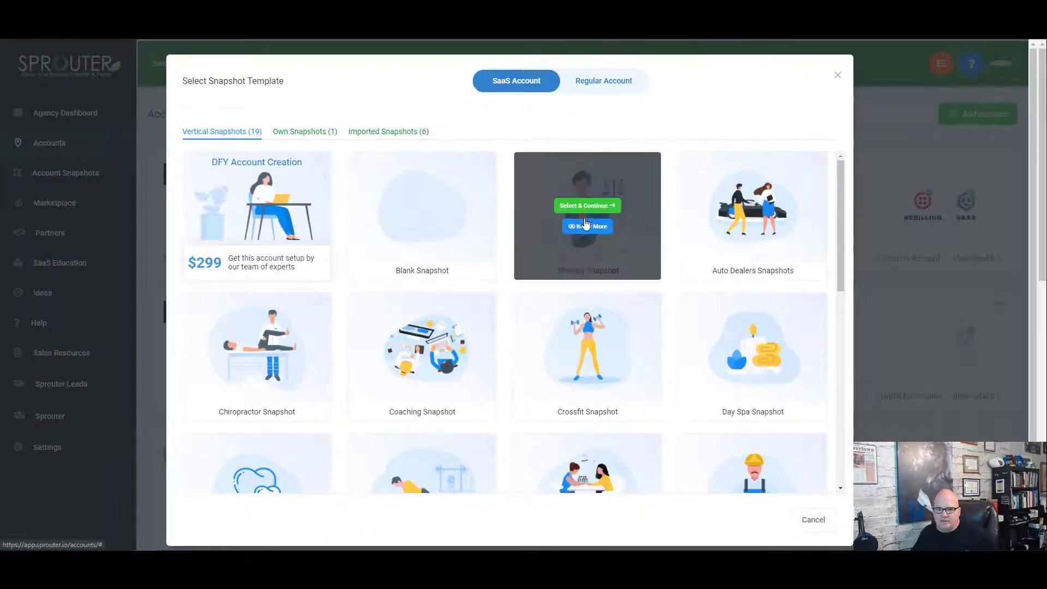
mouse_move(587, 215)
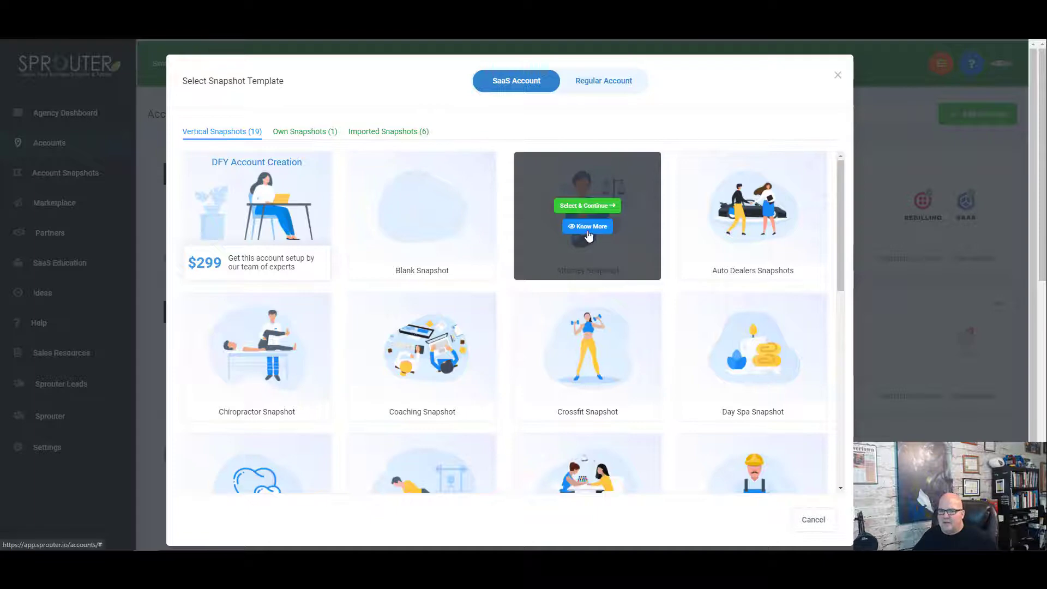
Review the Attorney snapshot details and setup guide, then cancel and restart account creation
left_click(589, 234)
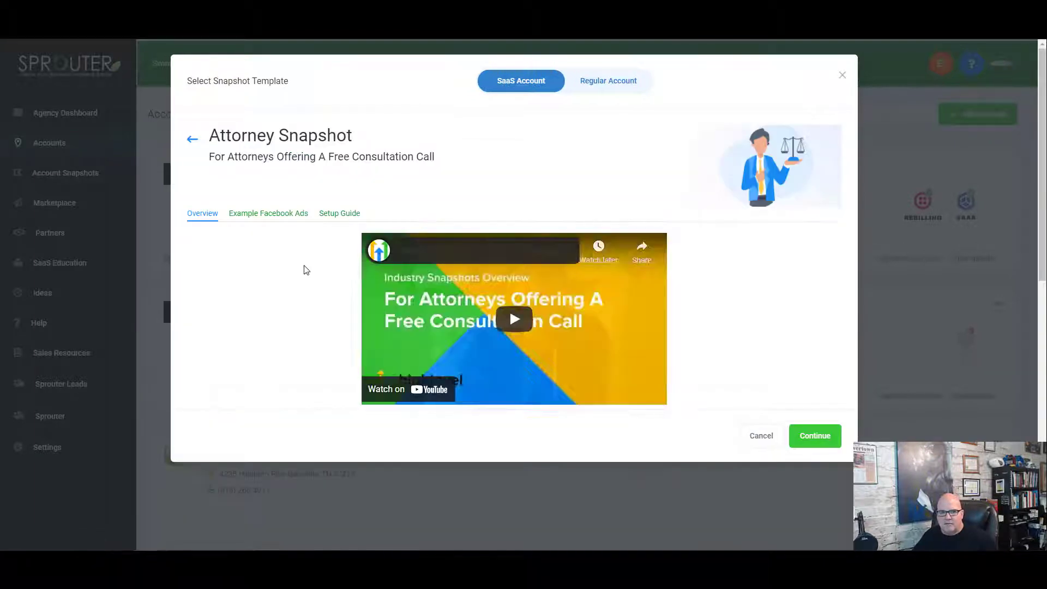
left_click(340, 215)
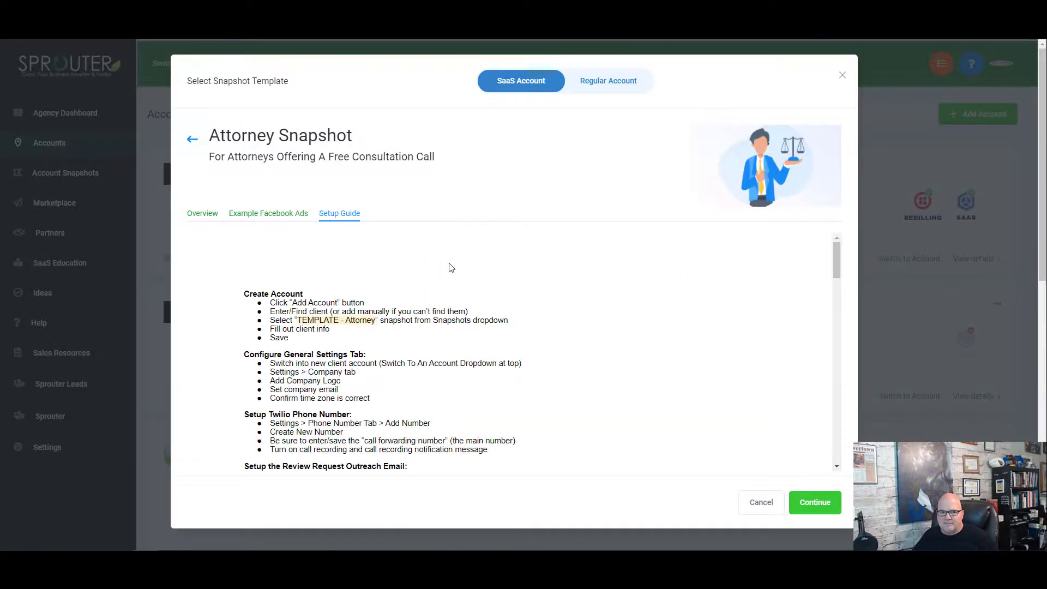
scroll(448, 317, "down", 5)
scroll(449, 317, "down", 5)
scroll(457, 350, "down", 5)
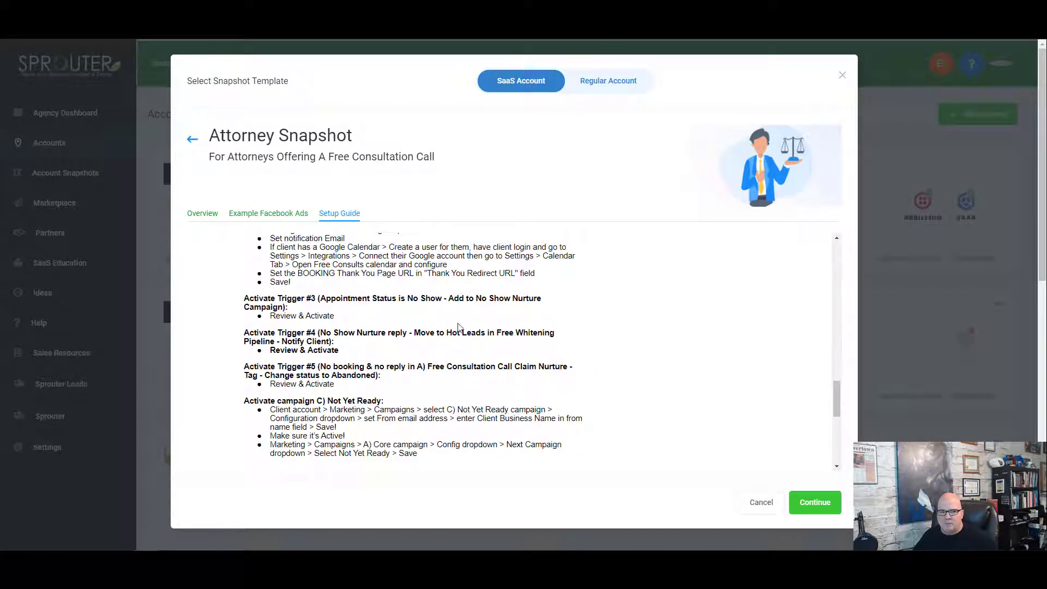
left_click(760, 501)
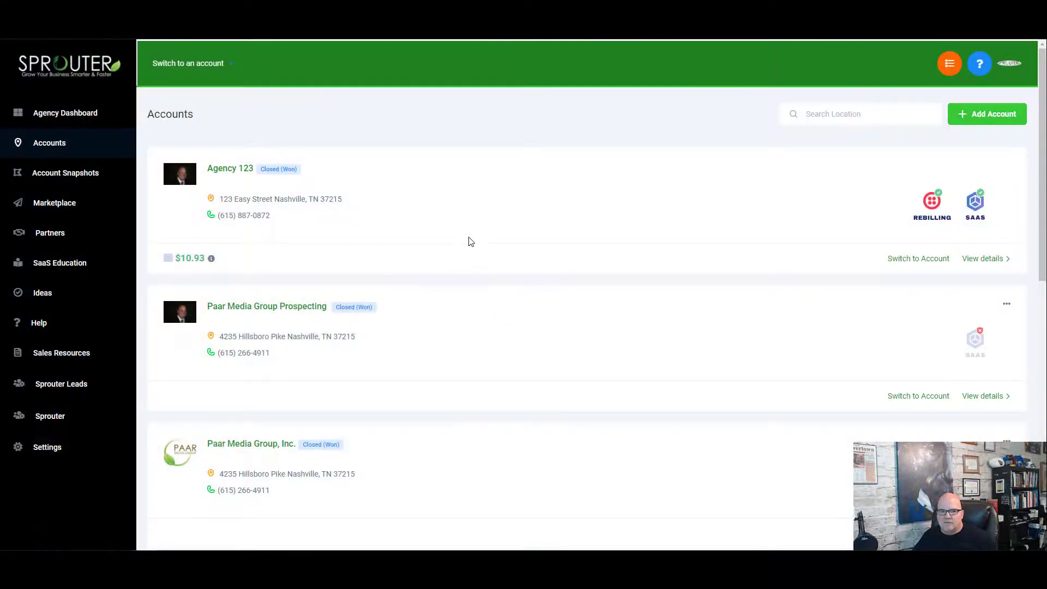
left_click(986, 113)
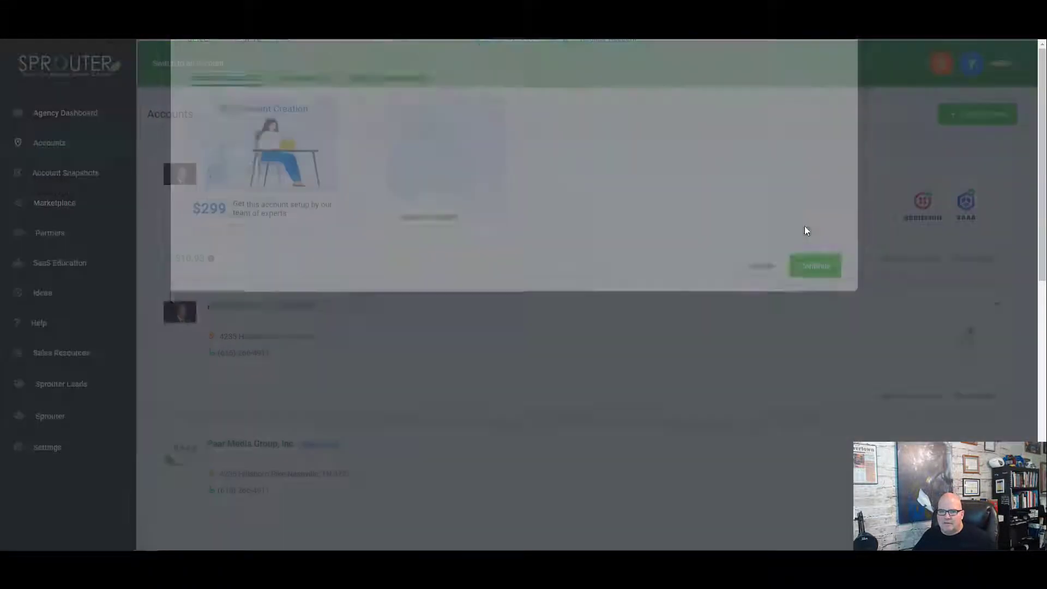
Choose the Attorney snapshot and use The Higgins Firm's 525 4th Avenue South, Nashville listing
mouse_move(446, 168)
left_click(580, 212)
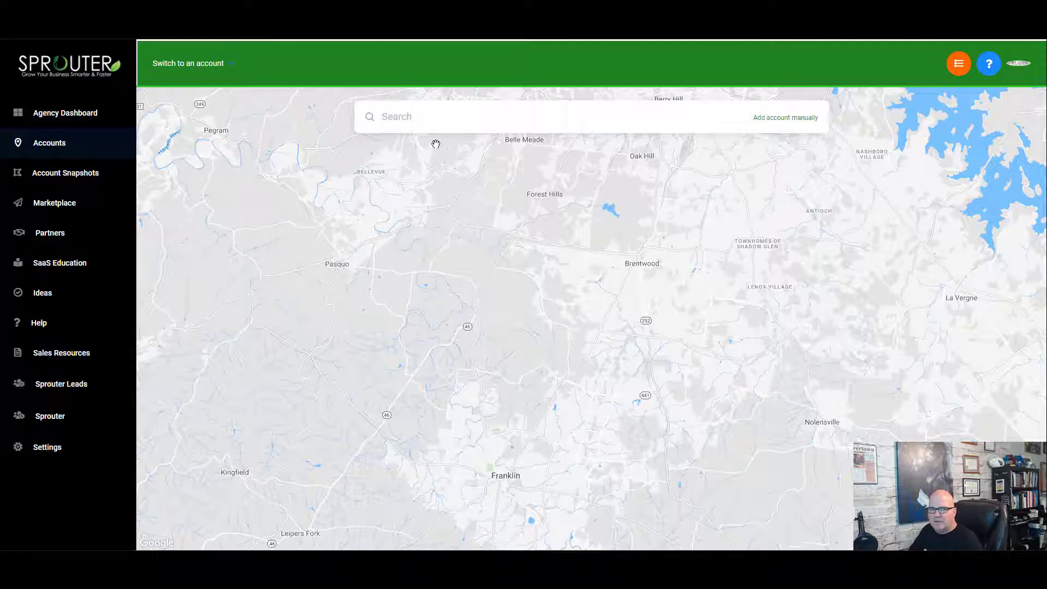
left_click(438, 115)
type("The")
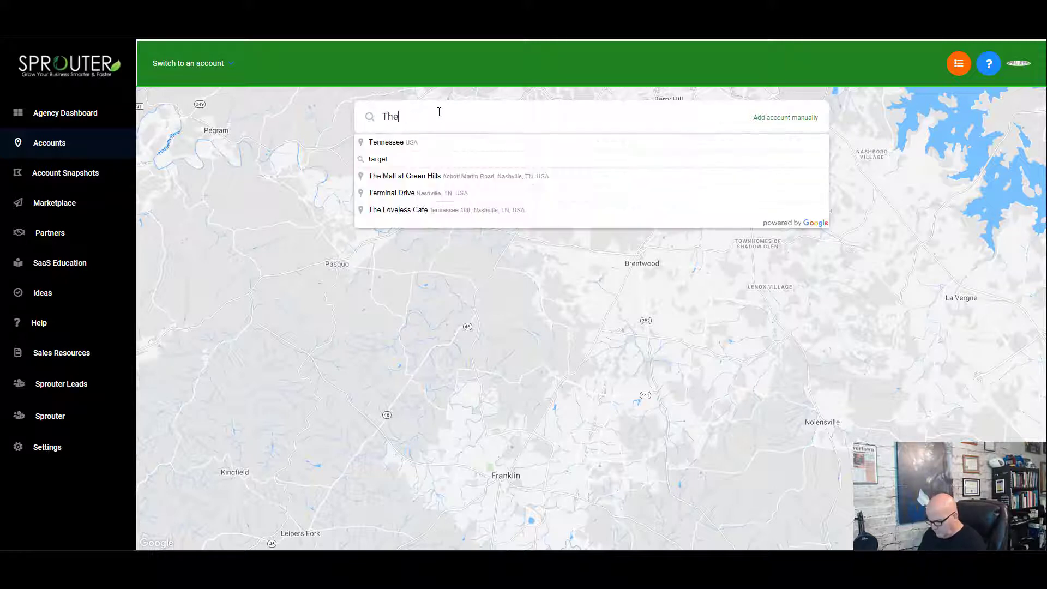
type(" Higgins ")
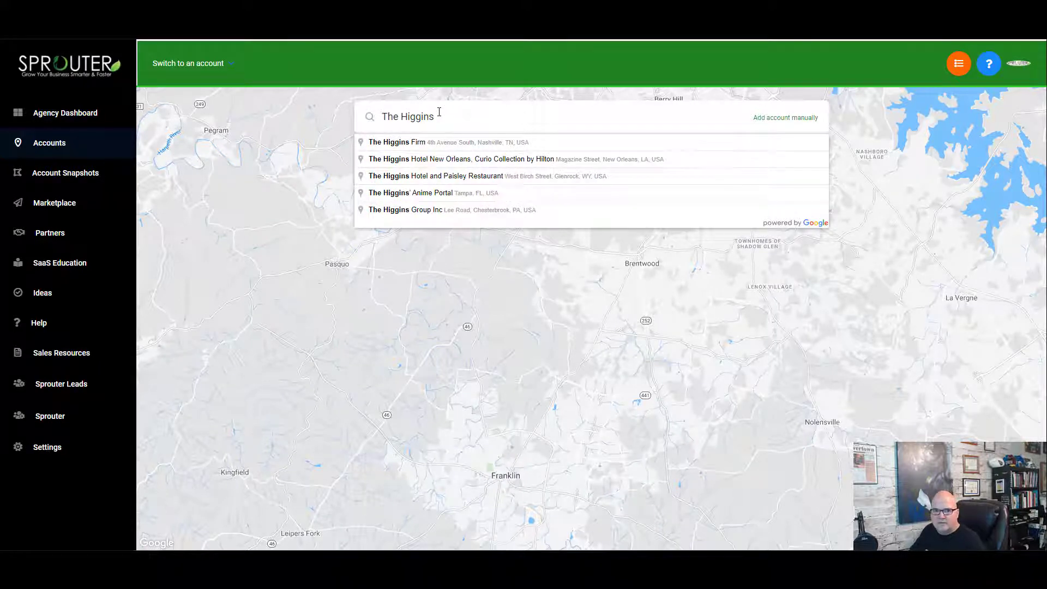
type("Law")
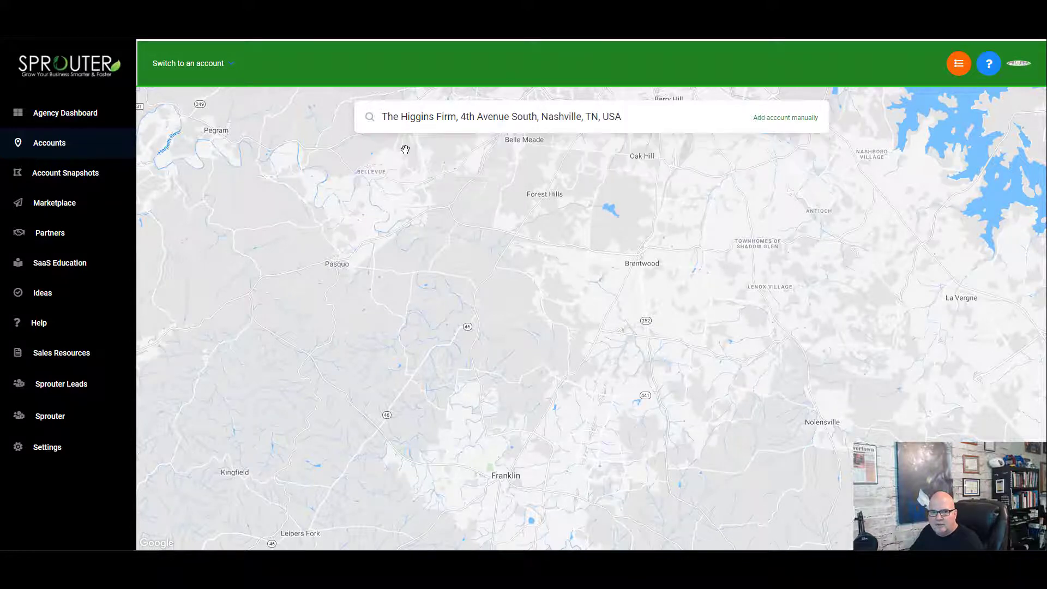
left_click(407, 144)
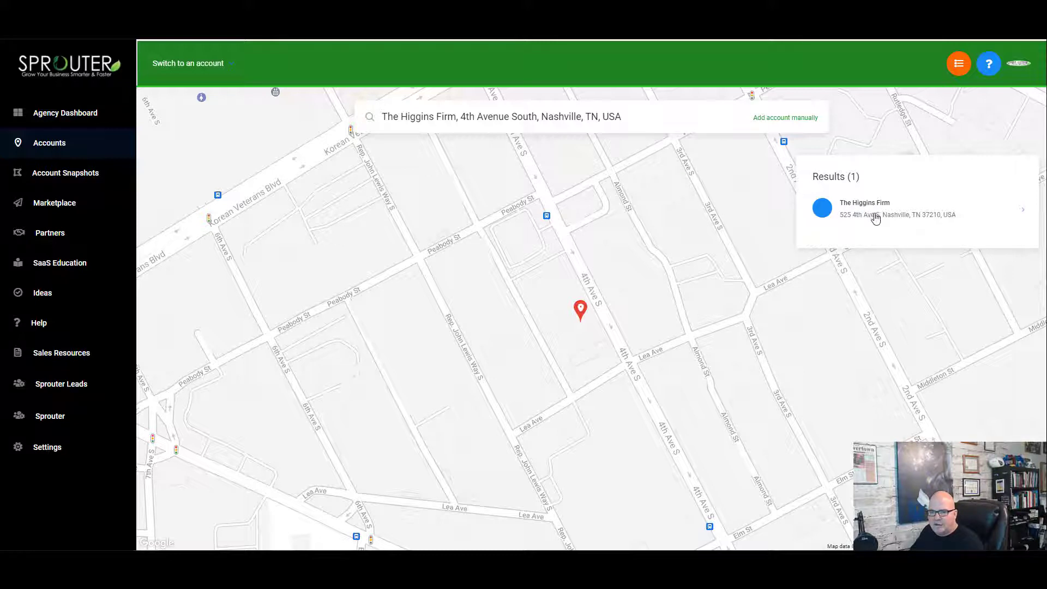
left_click(866, 205)
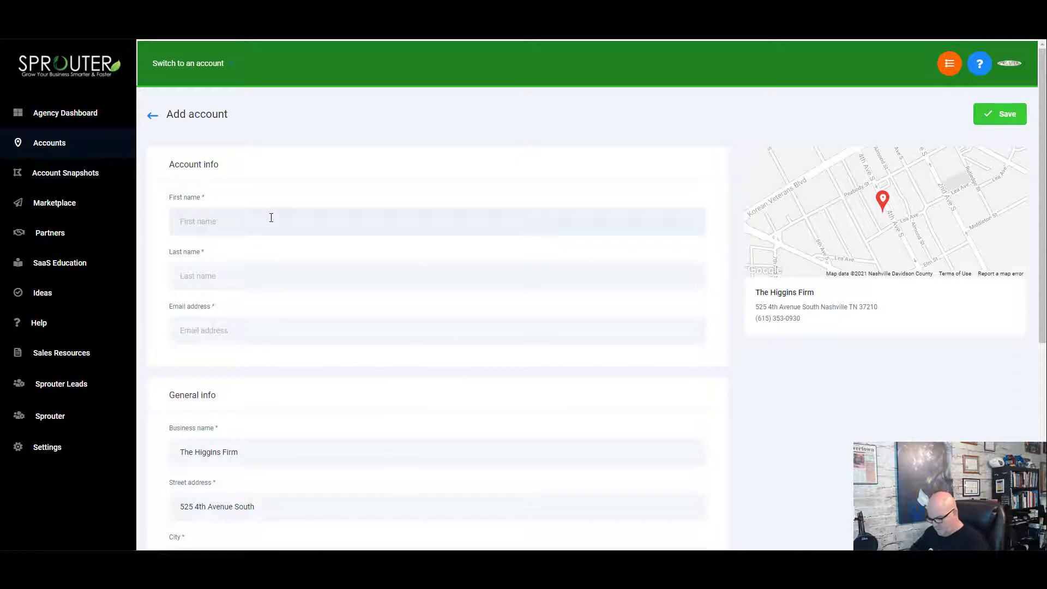
type("Bob")
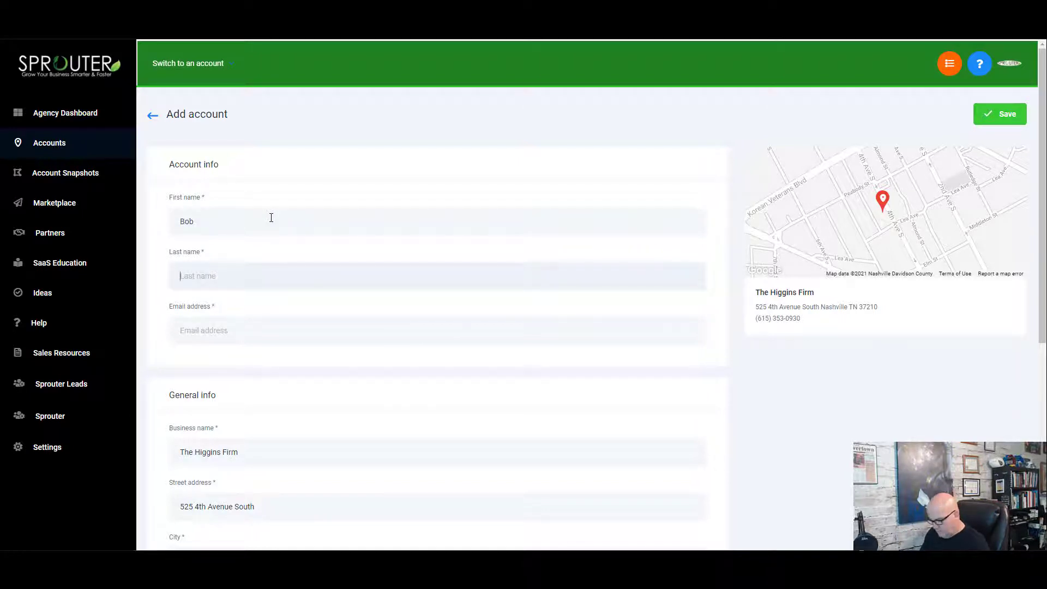
type("H")
left_click(208, 332)
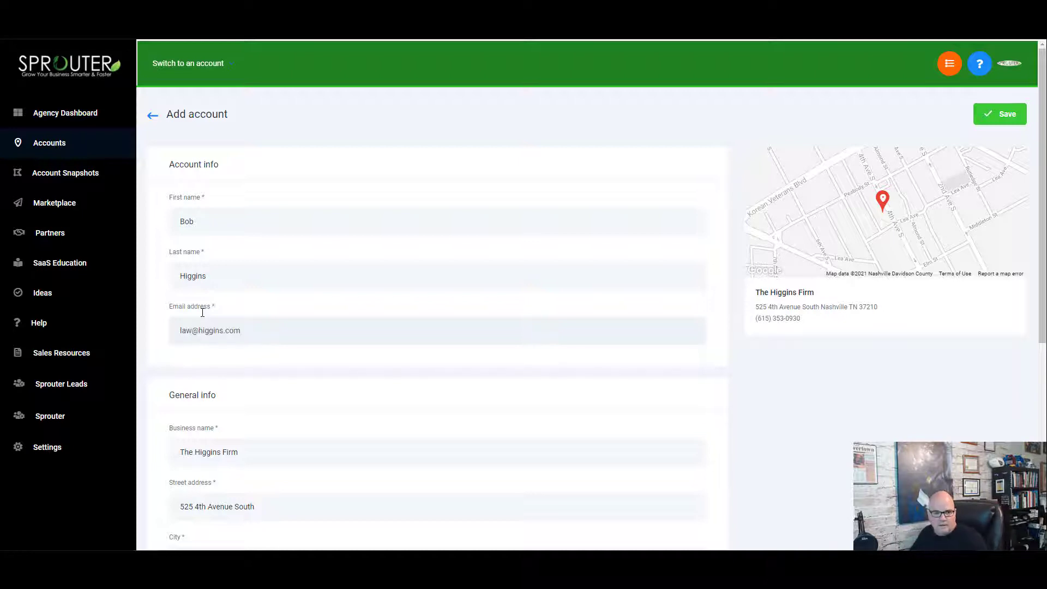
scroll(618, 361, "down", 5)
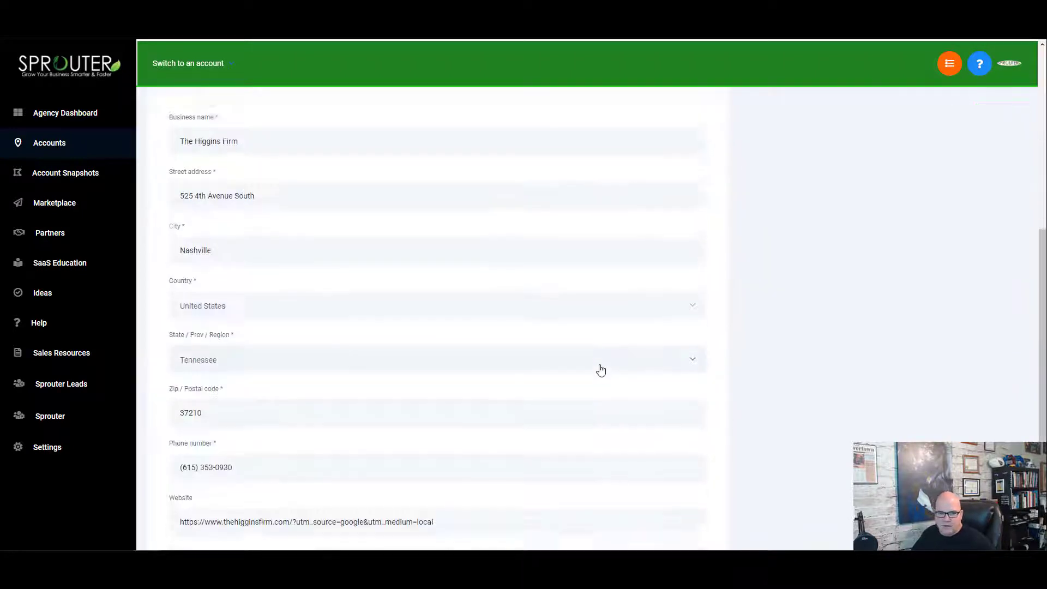
scroll(572, 376, "down", 3)
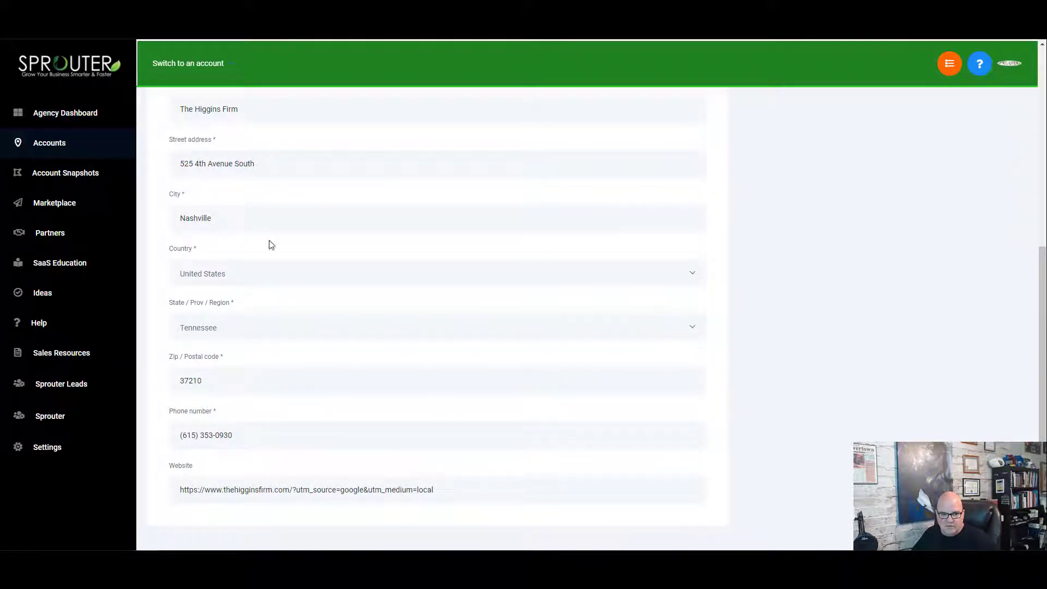
scroll(506, 380, "up", 5)
scroll(606, 359, "up", 3)
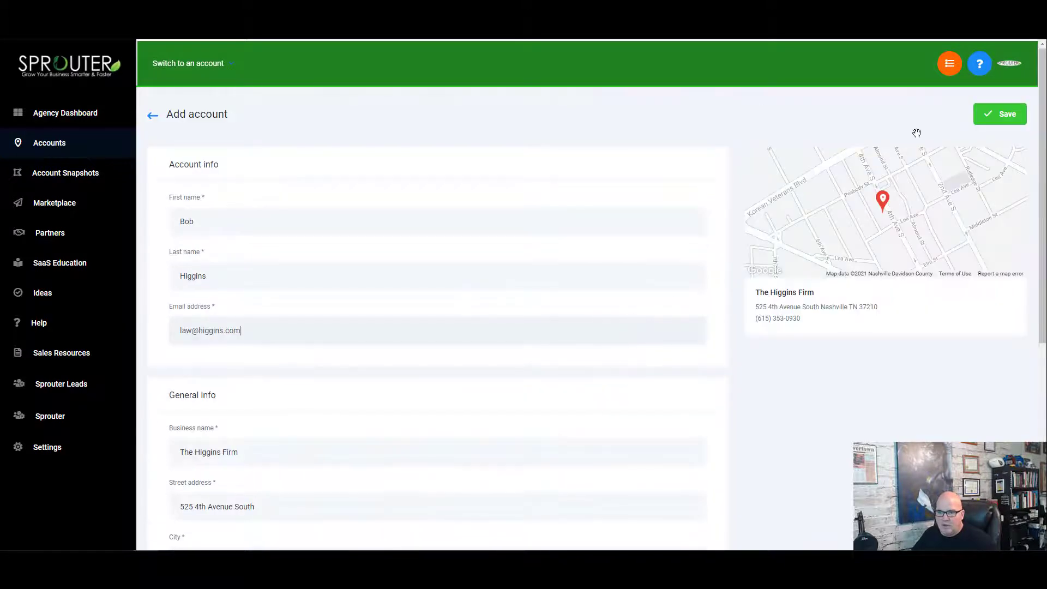
left_click(1000, 112)
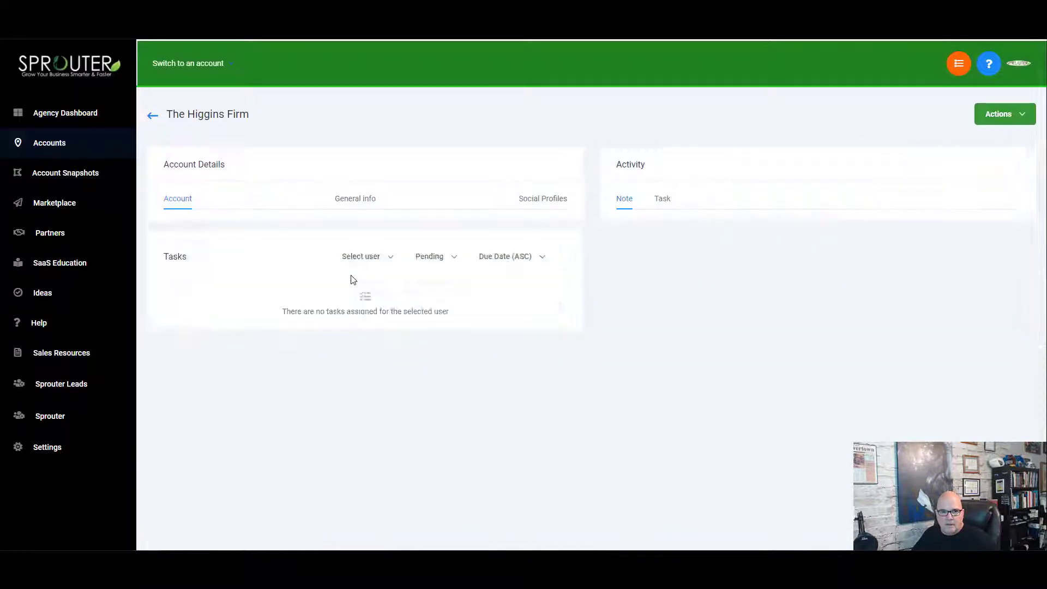
scroll(654, 278, "down", 1)
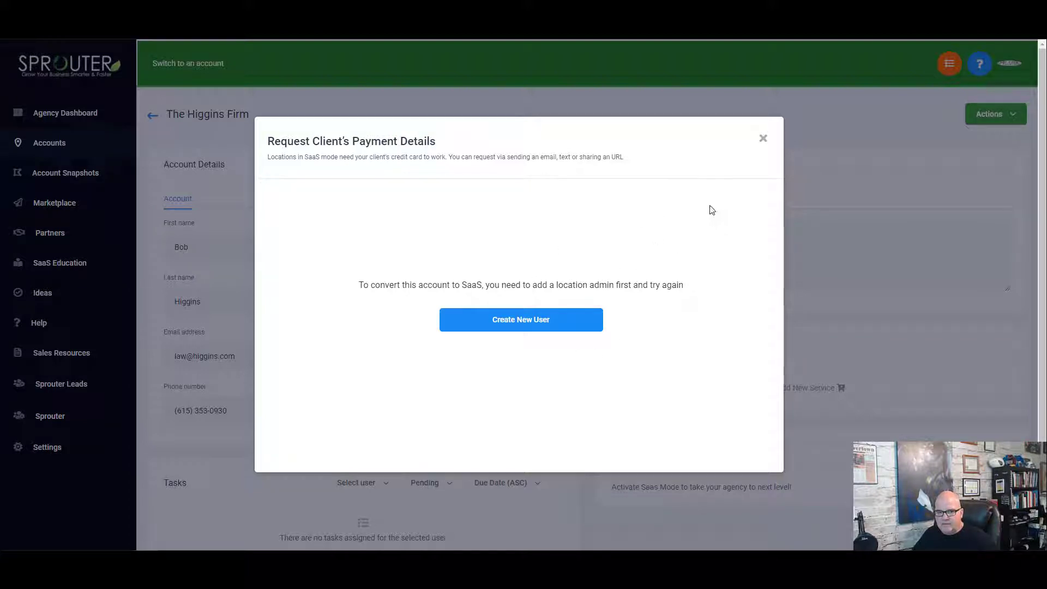
Dismiss the payment details request and switch into The Higgins Firm account
left_click(763, 139)
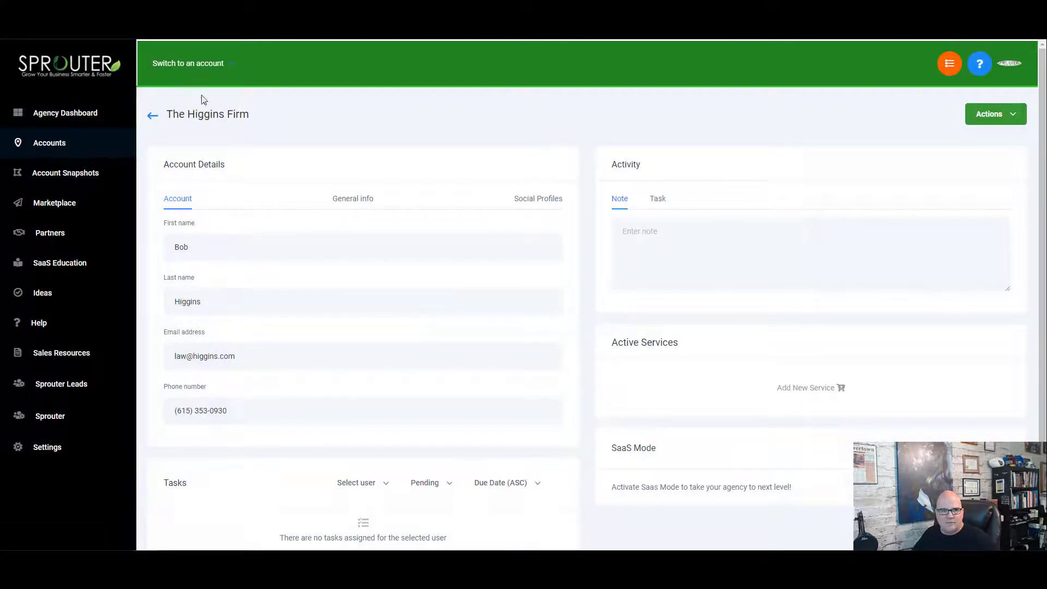
left_click(203, 65)
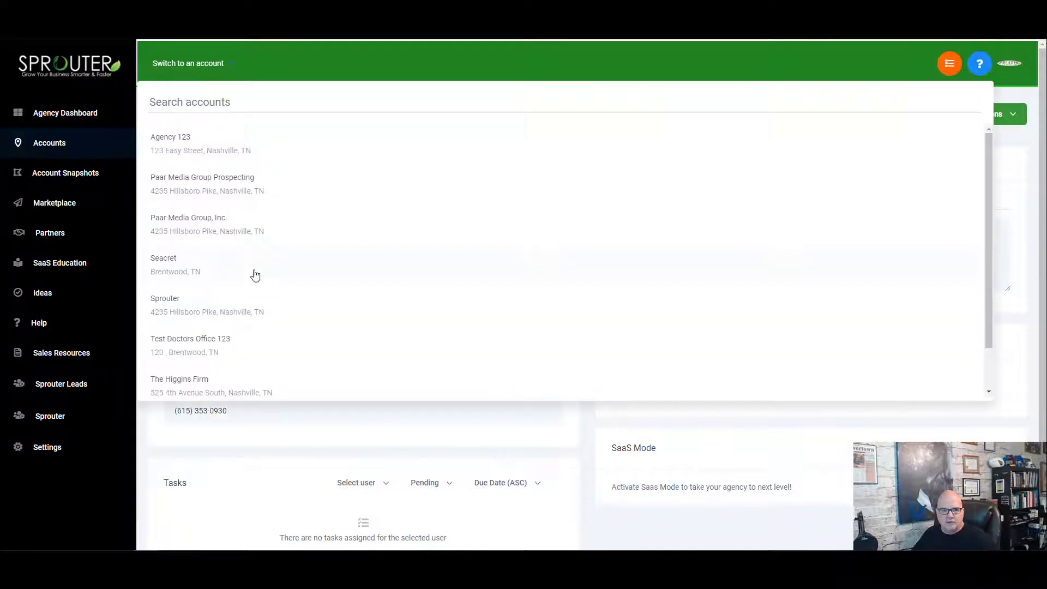
scroll(249, 282, "down", 1)
left_click(207, 329)
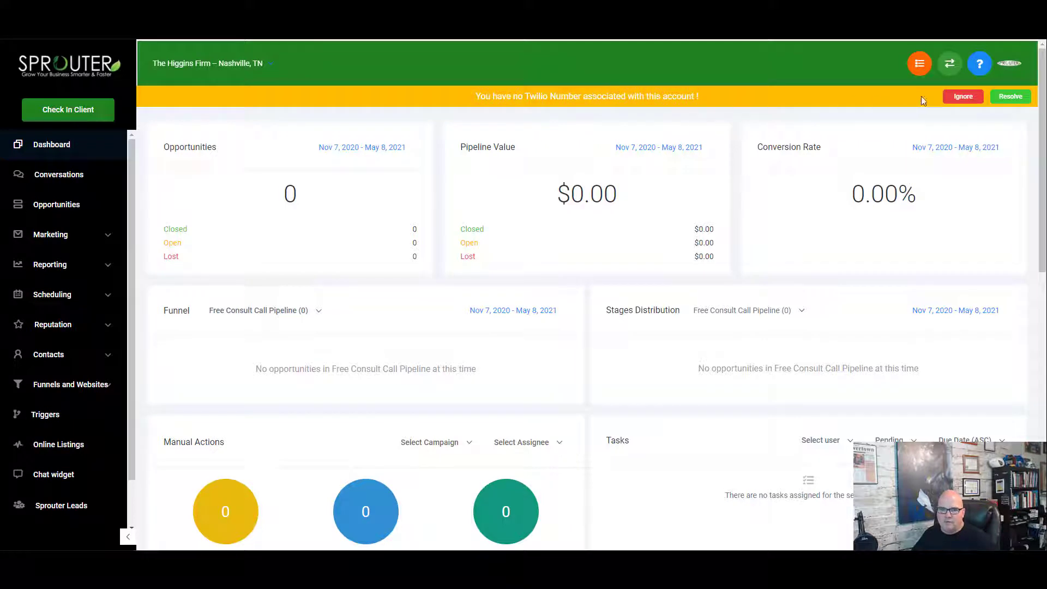
left_click(1013, 97)
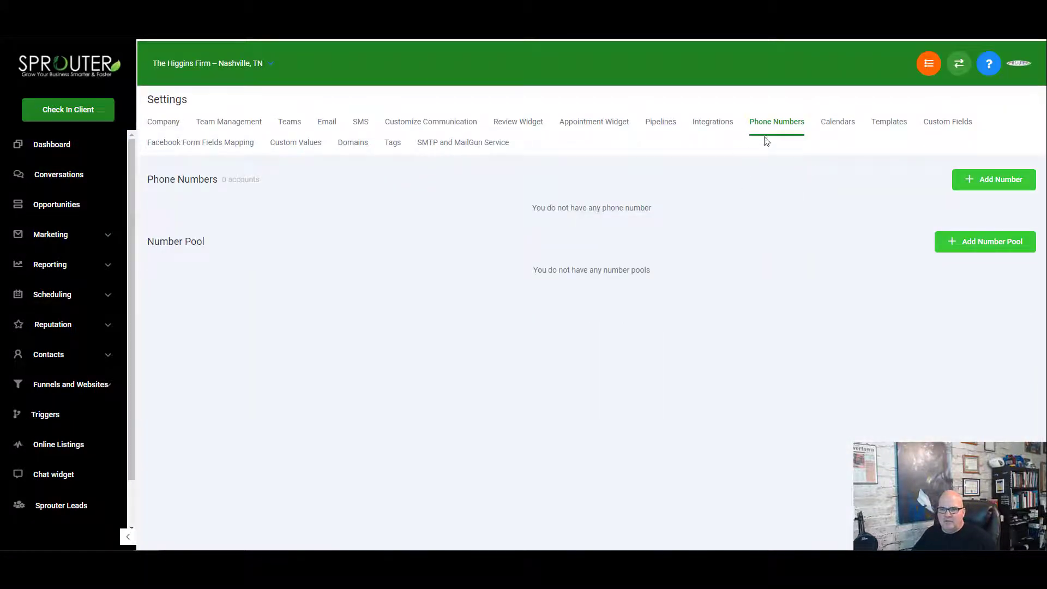
left_click(985, 182)
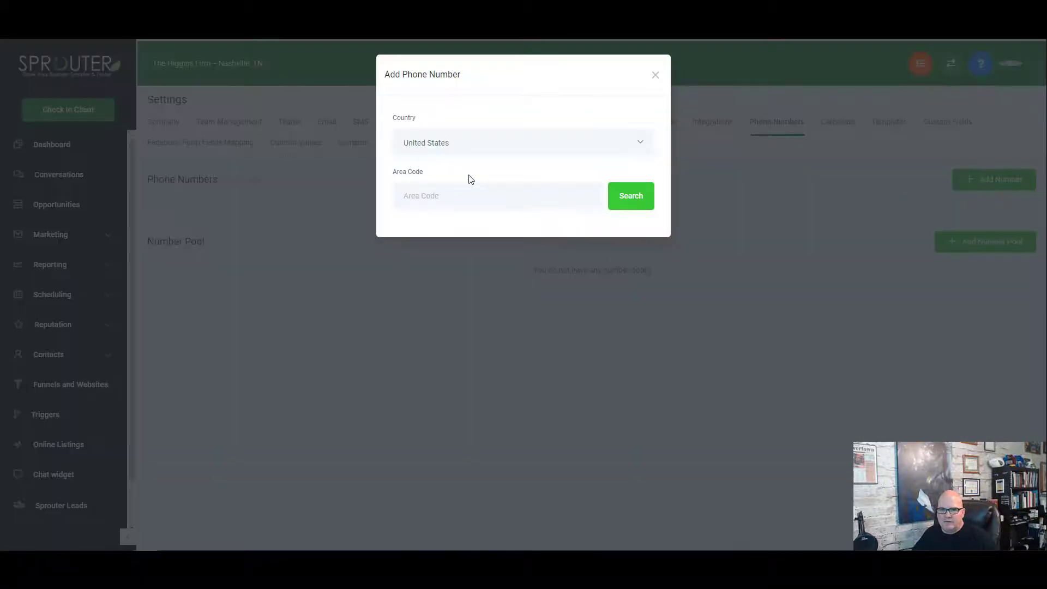
type("615")
left_click(630, 196)
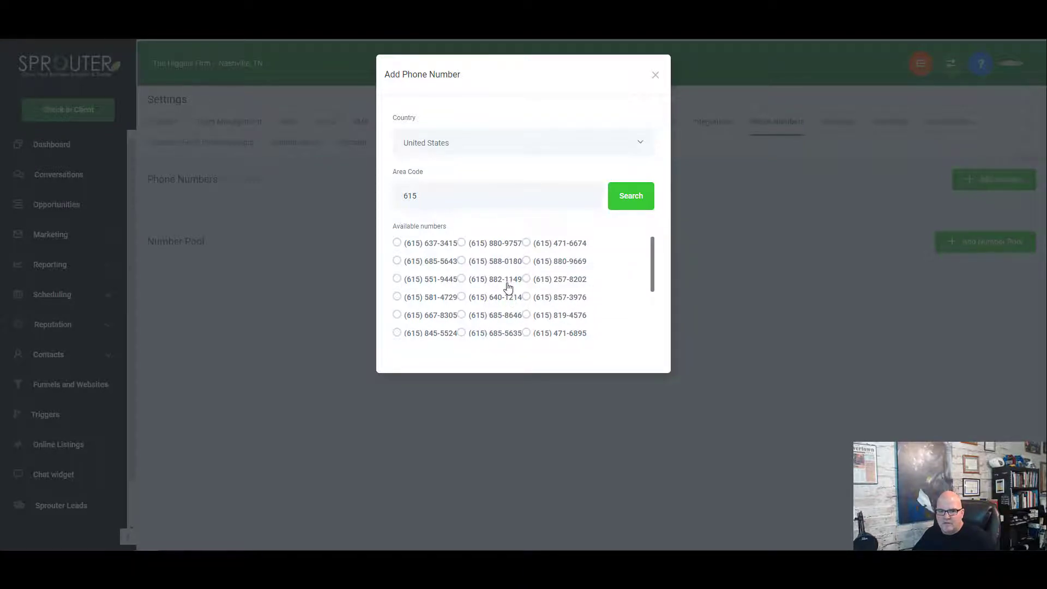
scroll(502, 327, "down", 3)
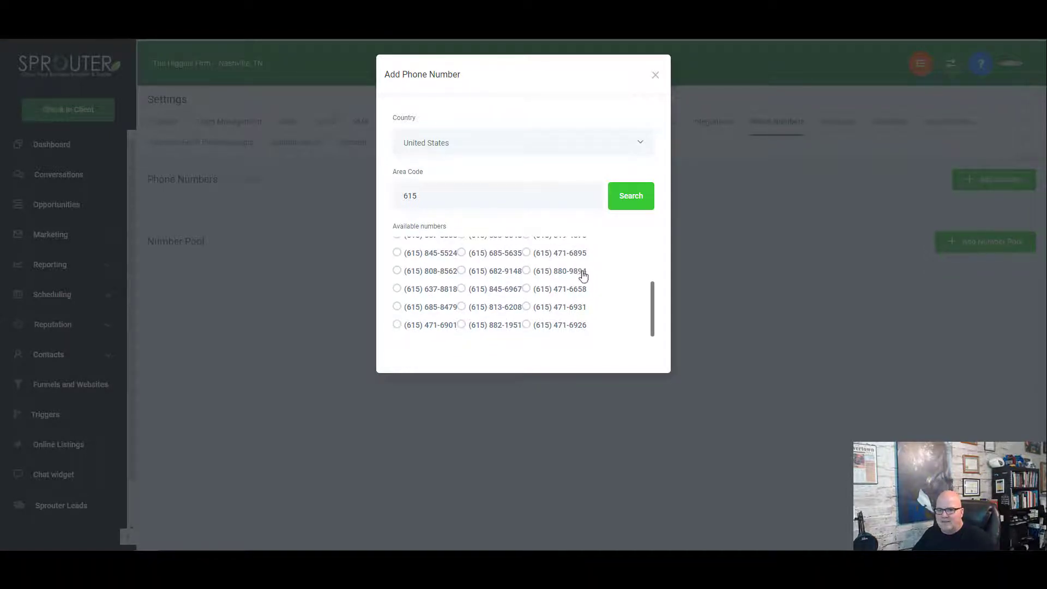
left_click(581, 326)
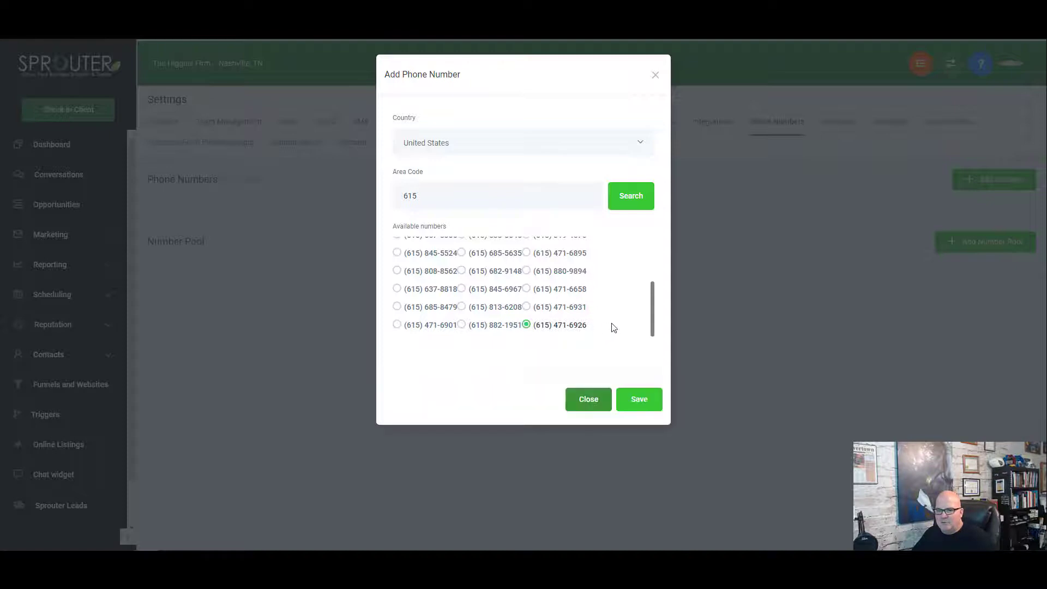
left_click(631, 397)
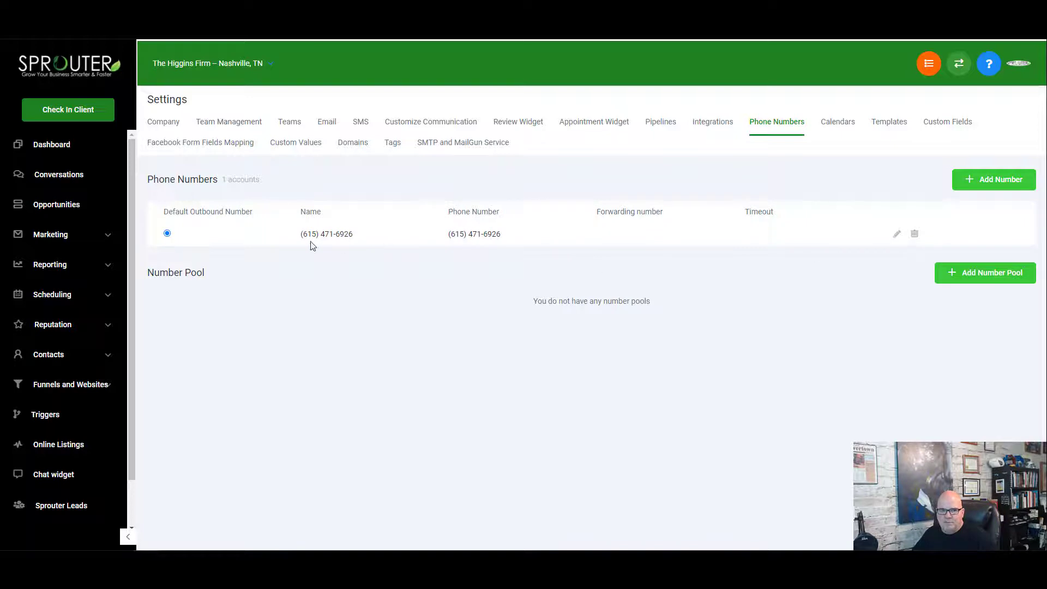
left_click(914, 237)
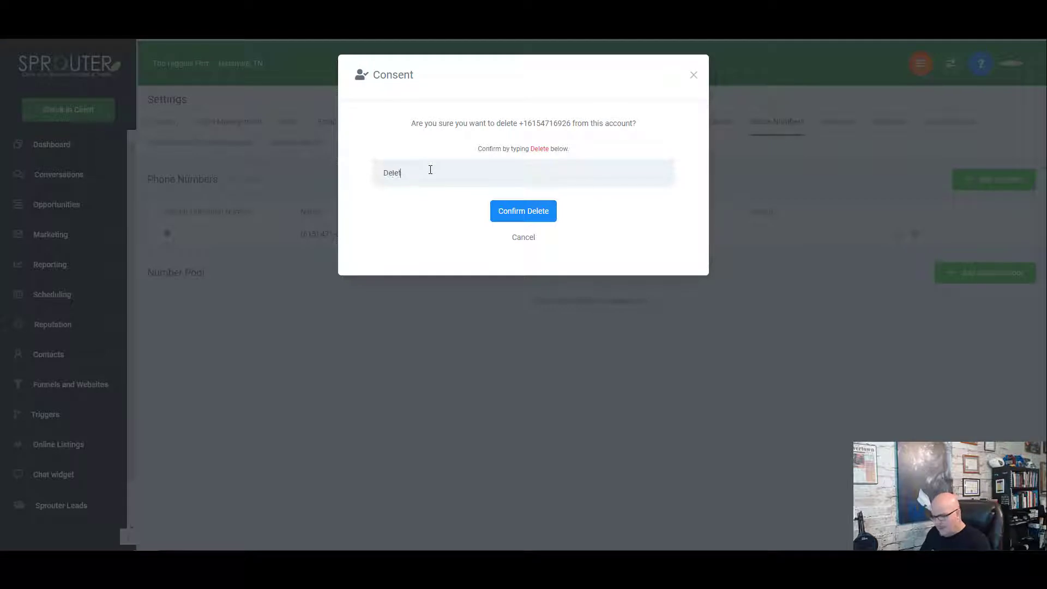
left_click(515, 211)
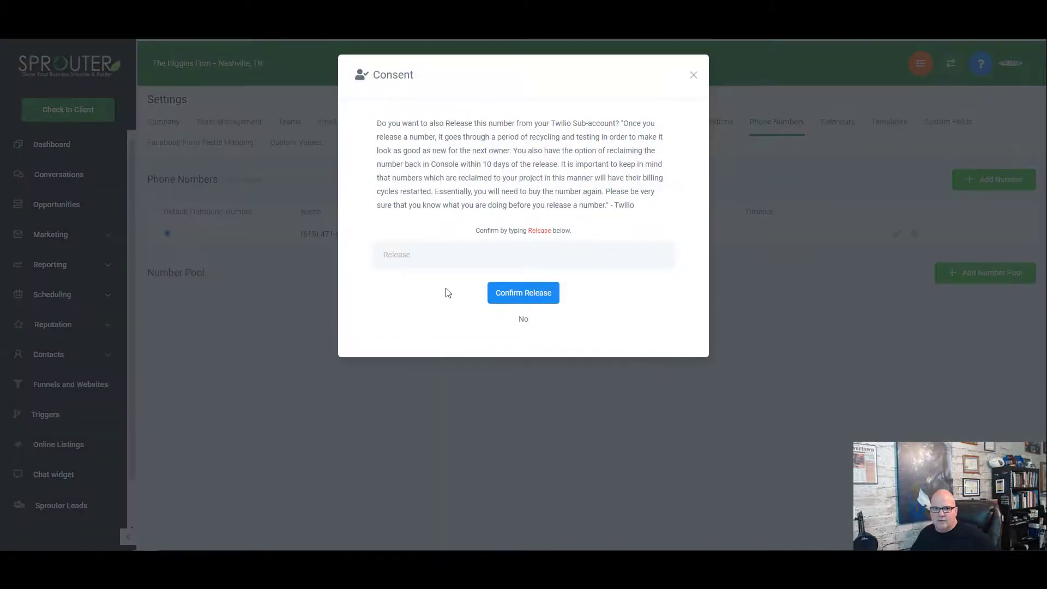
type("Release")
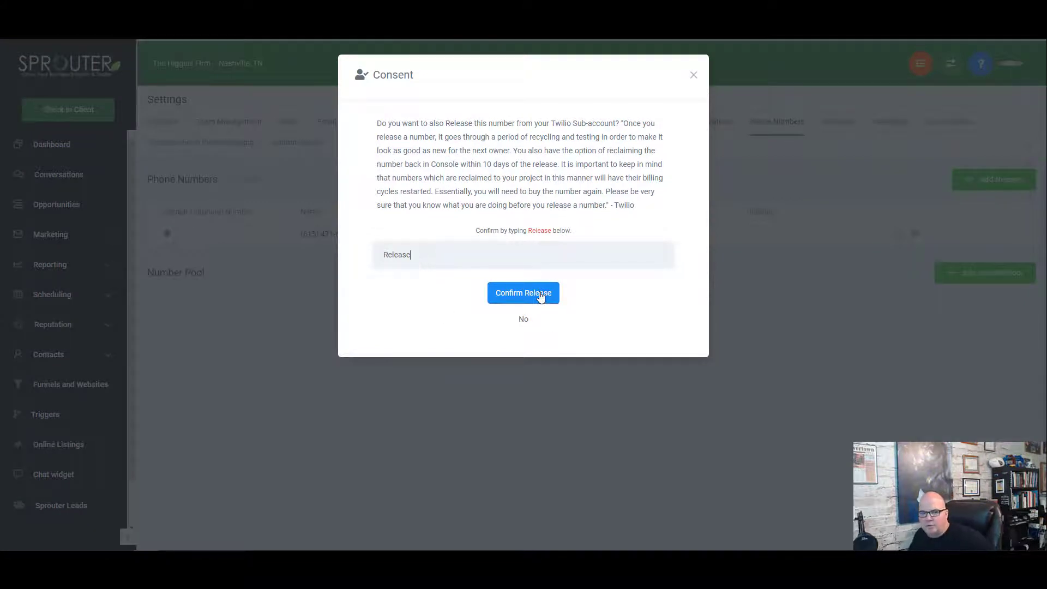
left_click(524, 292)
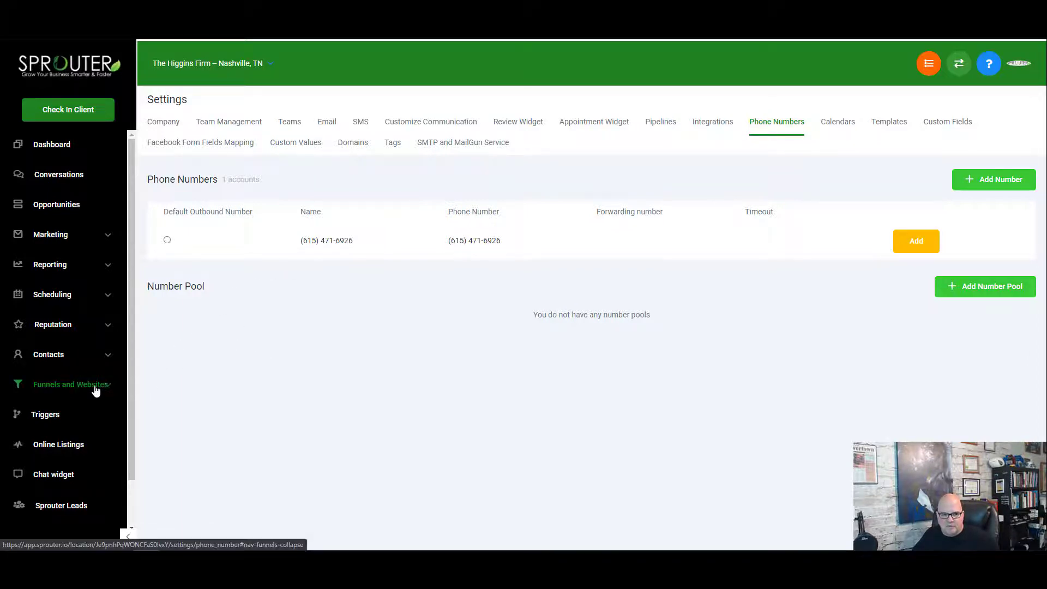
Go to Websites and open the template library for a new website
left_click(70, 384)
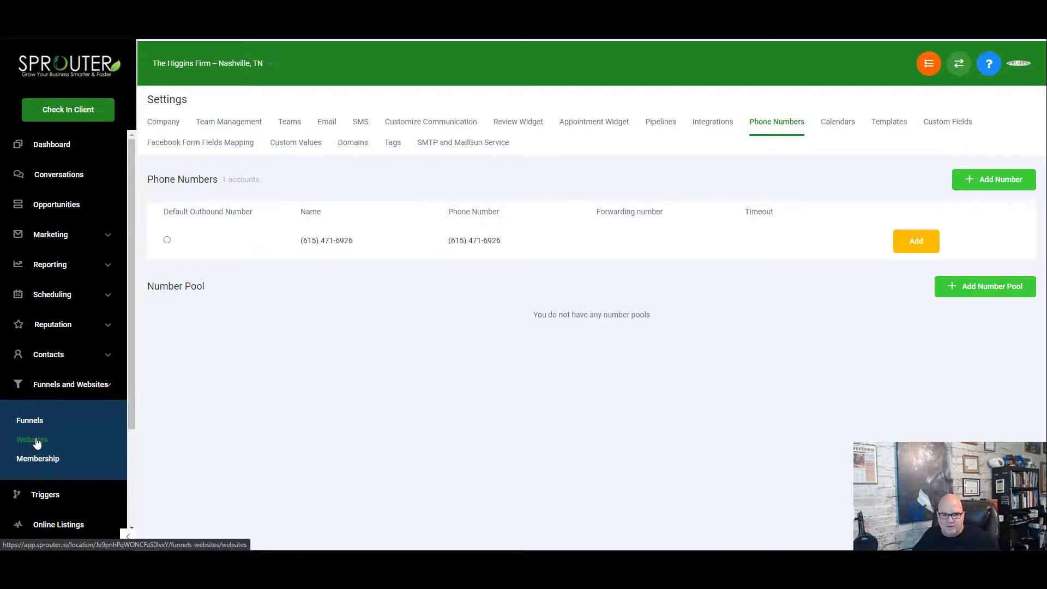
left_click(36, 442)
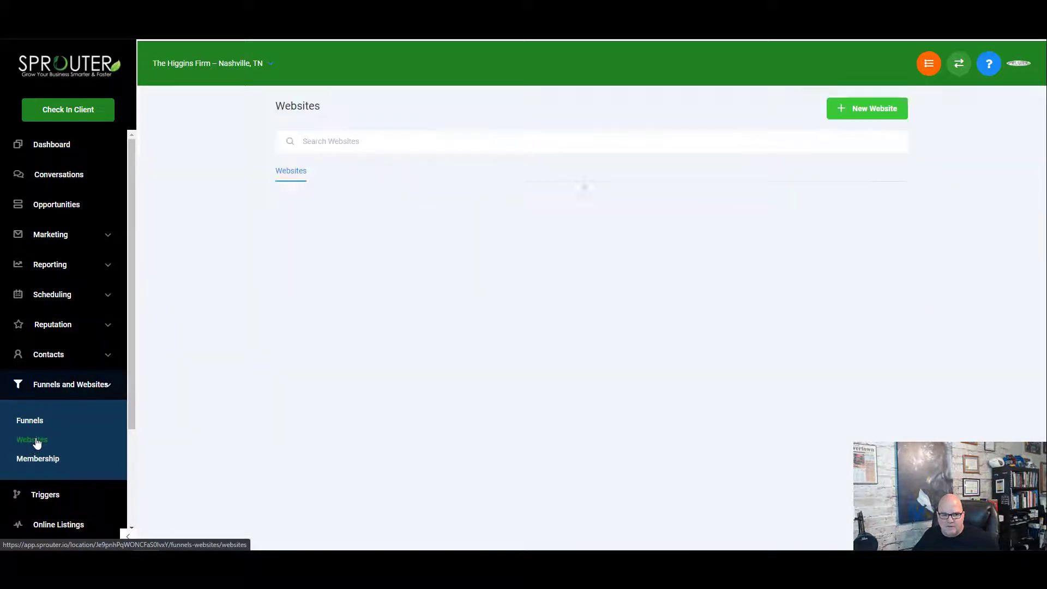
left_click(869, 110)
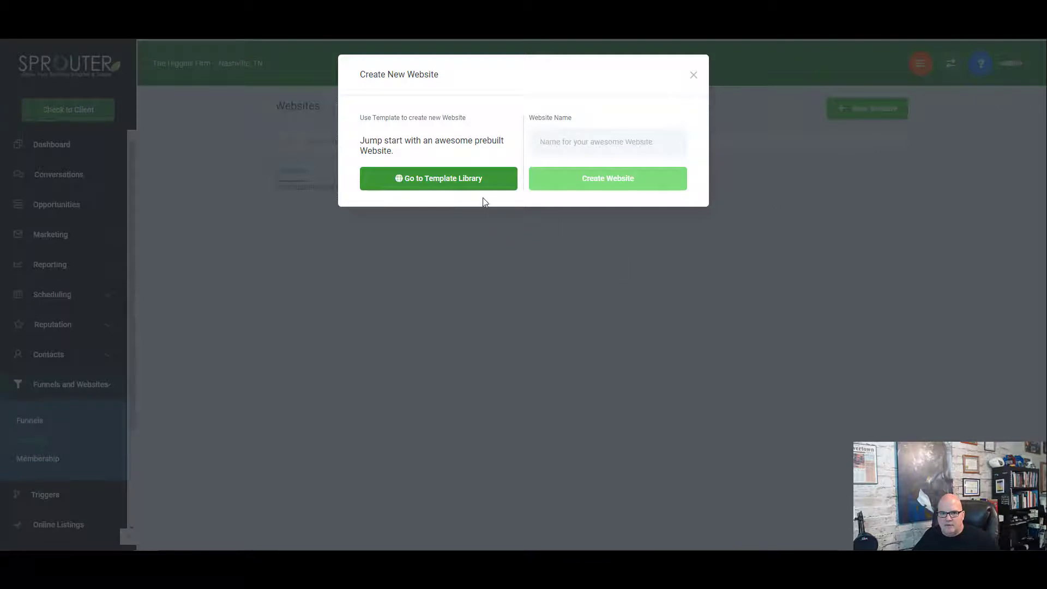
left_click(438, 179)
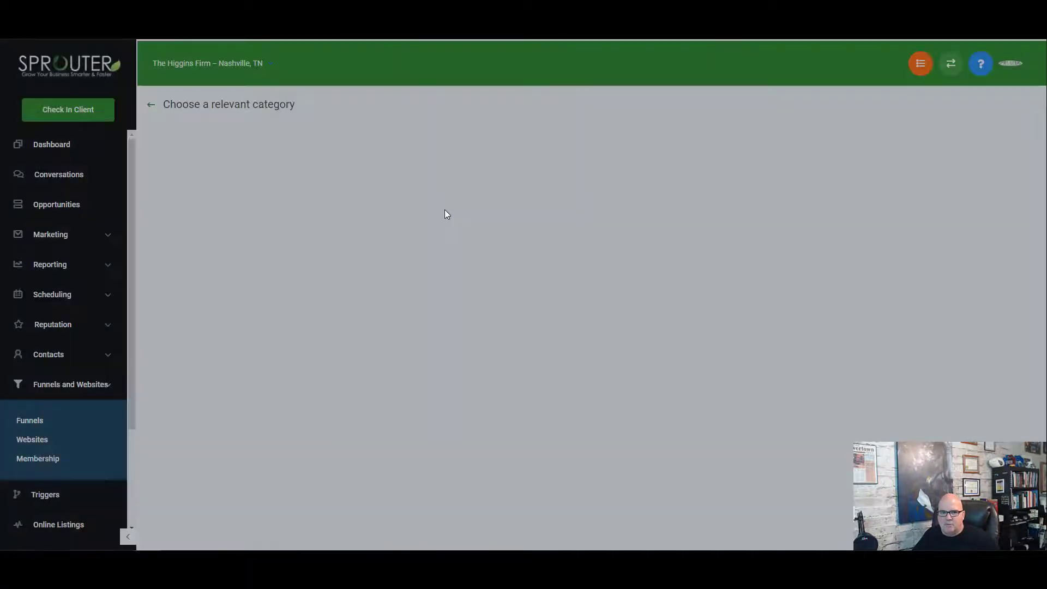
scroll(446, 217, "down", 2)
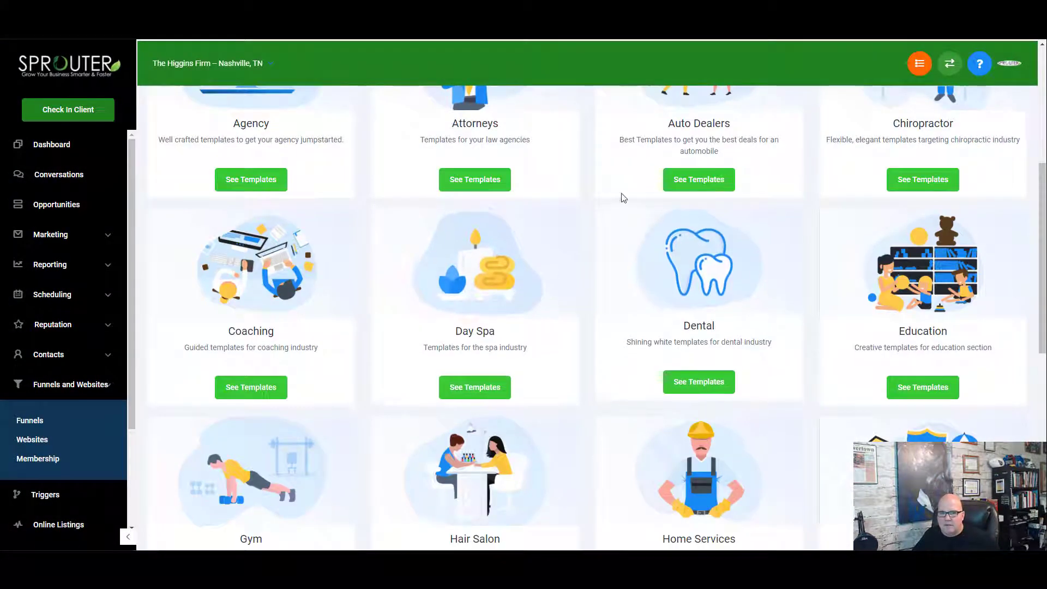
Import the Justice - Law Attorney Firm template from the Attorneys category
left_click(475, 174)
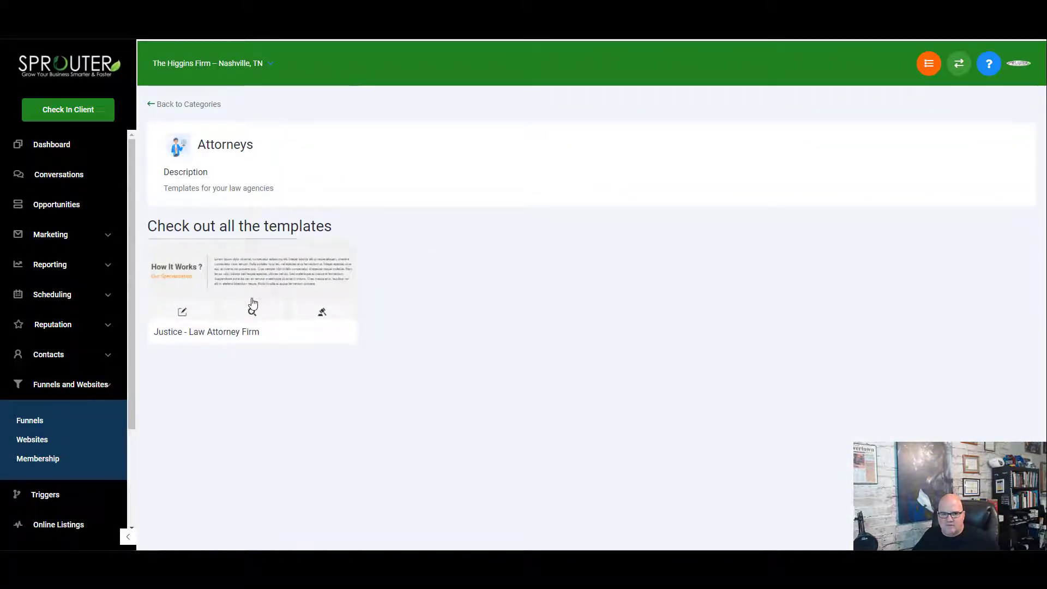
left_click(253, 317)
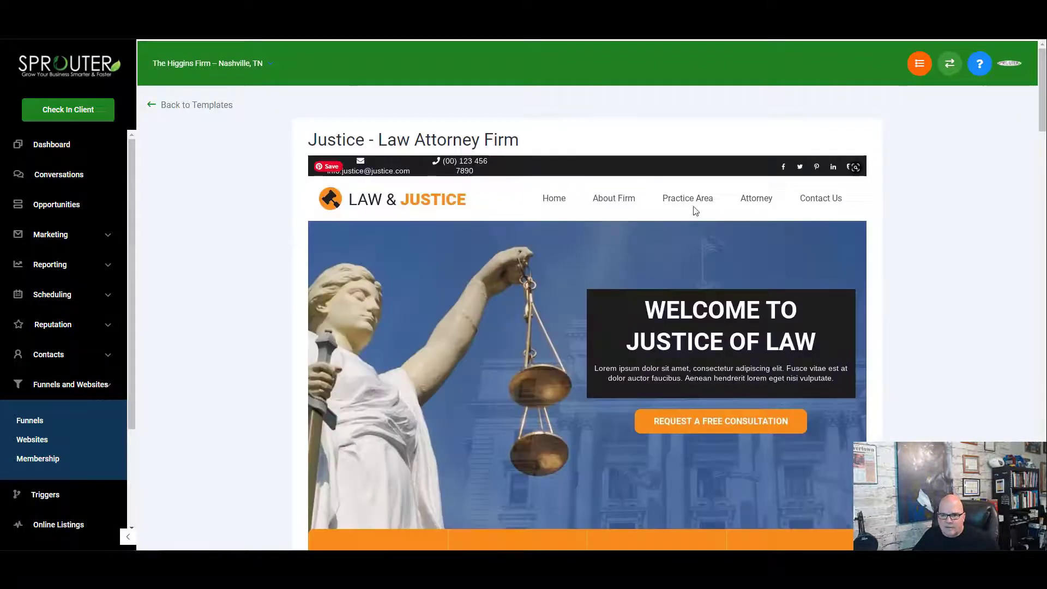
scroll(903, 320, "down", 5)
scroll(903, 321, "down", 5)
scroll(903, 321, "down", 5)
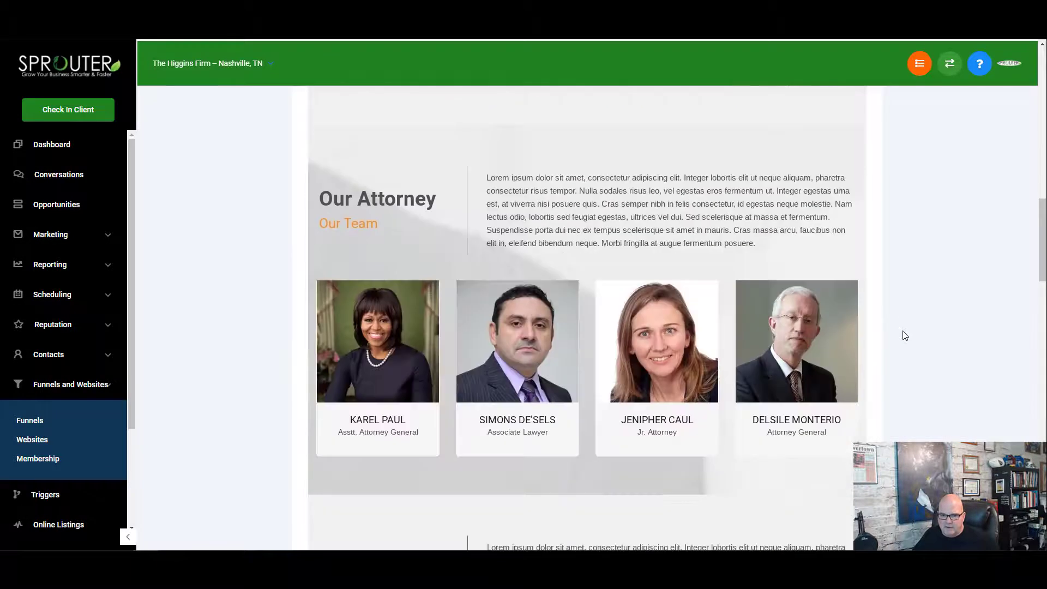
scroll(903, 327, "down", 5)
scroll(895, 351, "down", 5)
scroll(894, 346, "down", 5)
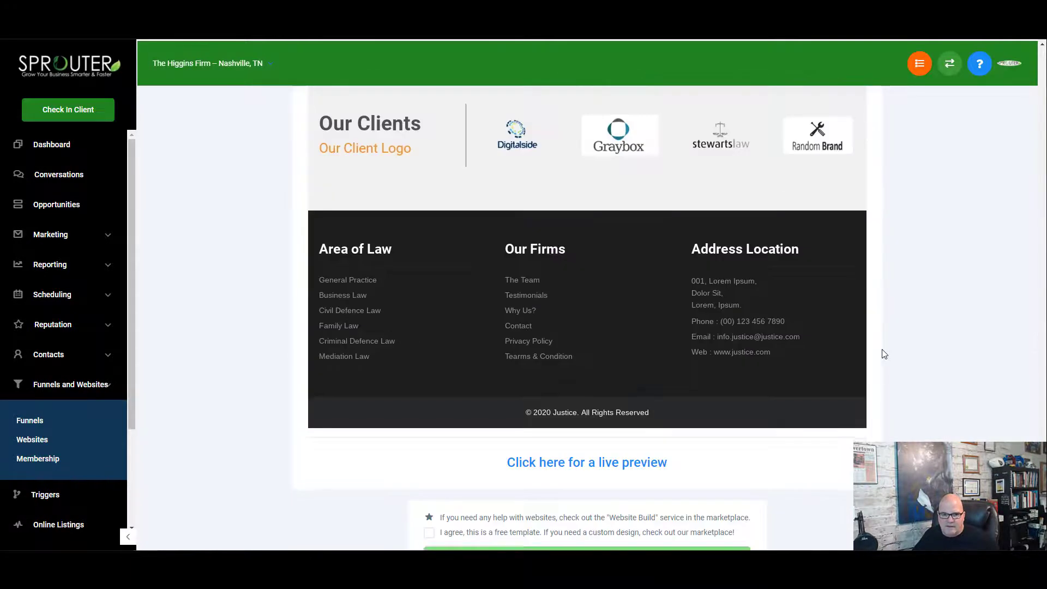
scroll(894, 344, "down", 2)
left_click(428, 478)
left_click(565, 503)
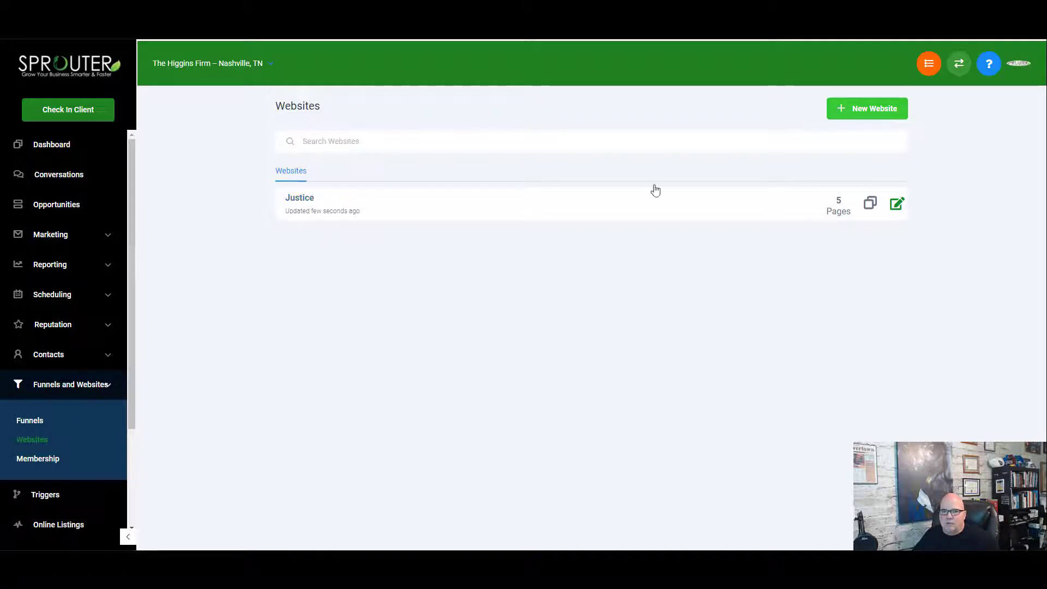
Open the Justice website's pages and edit its Home page
left_click(300, 205)
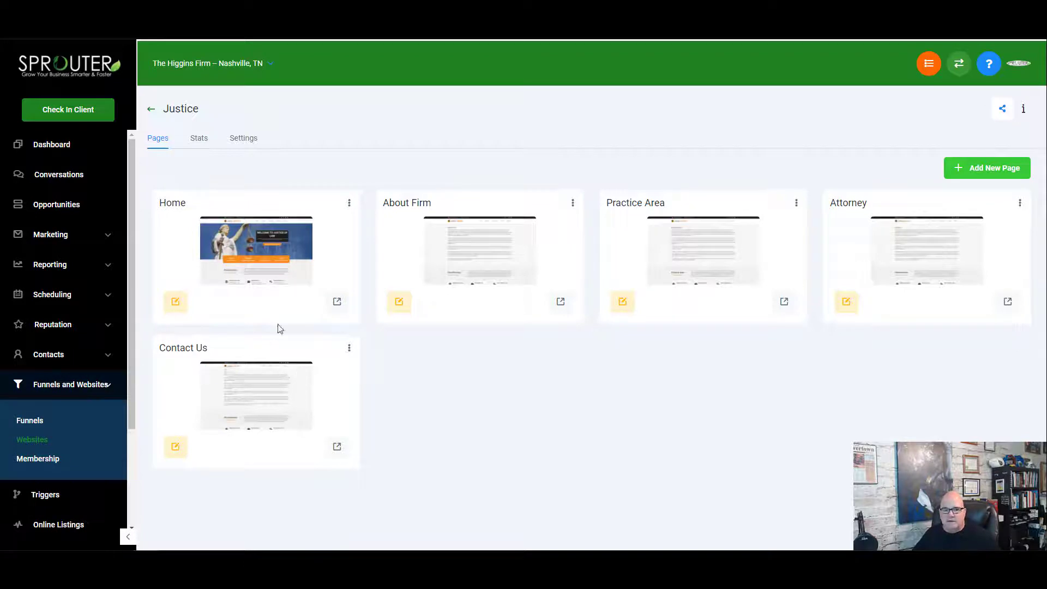
left_click(170, 306)
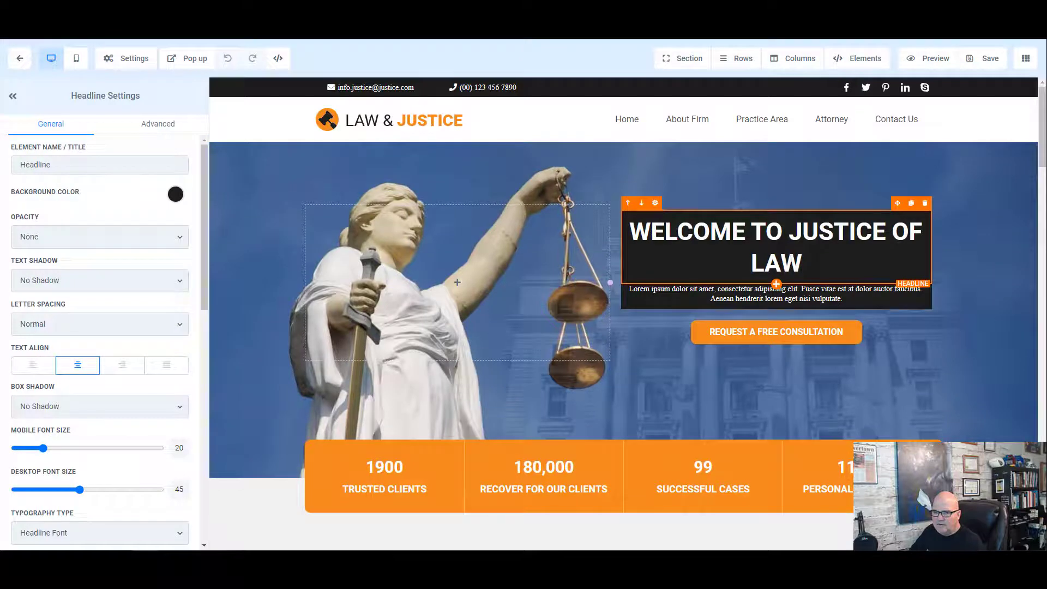
Select the hero headline, hero row, TRUSTED CLIENTS heading and phone text, then save
left_click_drag(805, 263, 803, 232)
type("HIGGINS L")
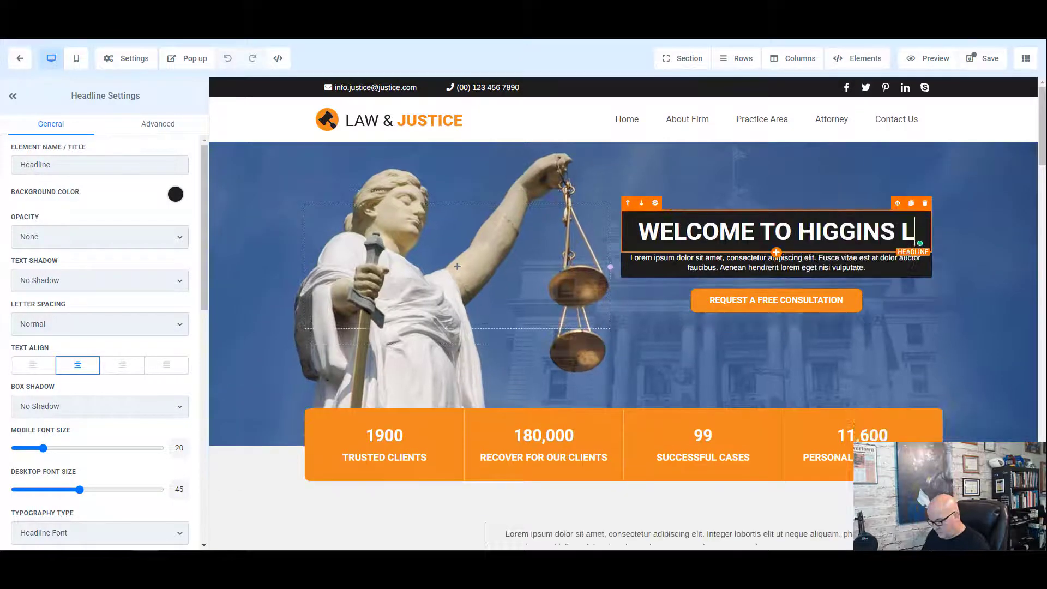
type("AW")
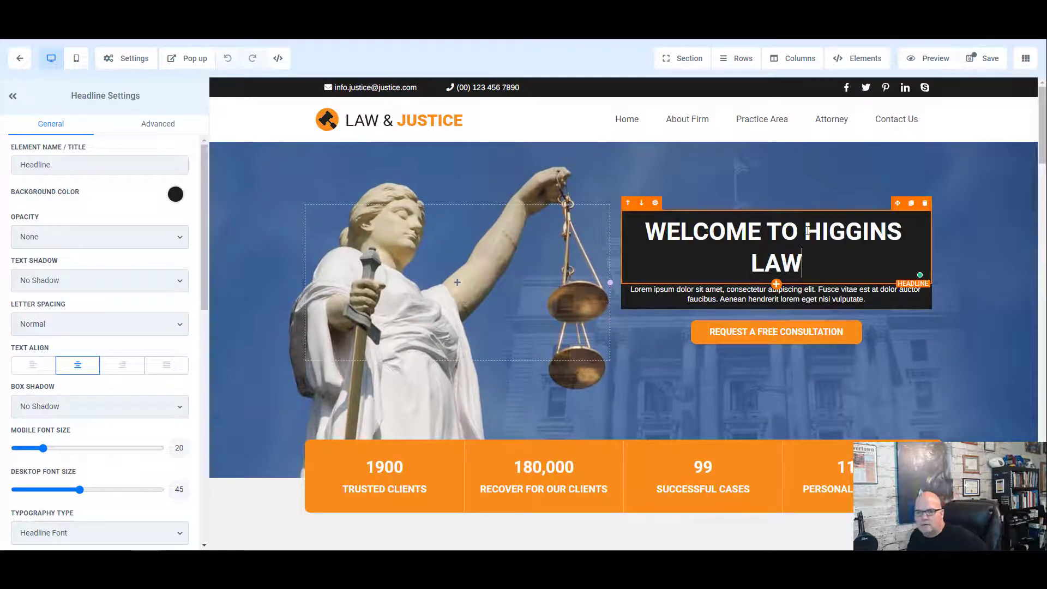
type(" FIRM")
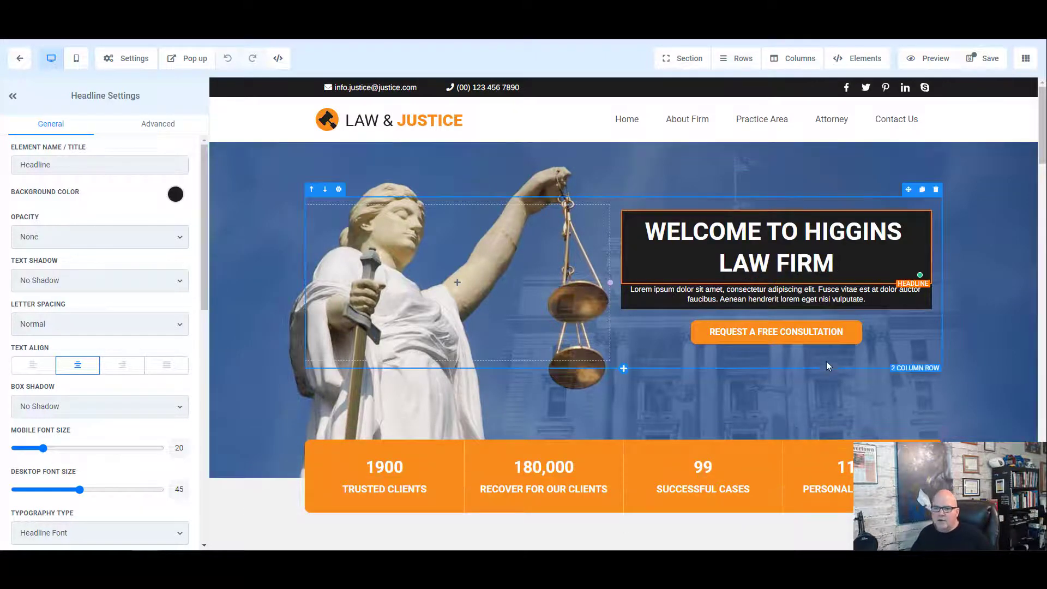
left_click(826, 361)
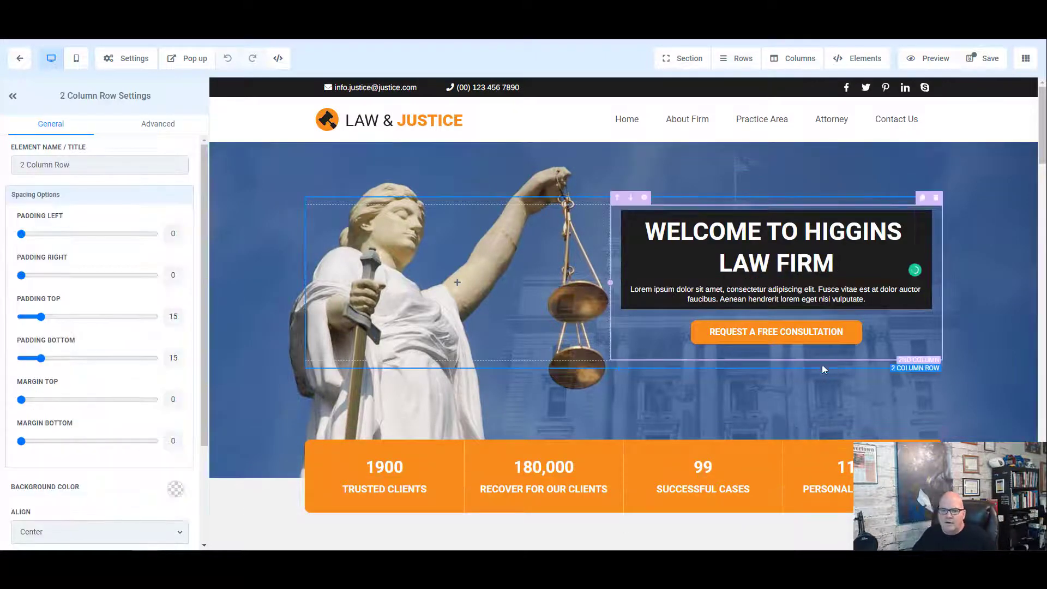
left_click(388, 488)
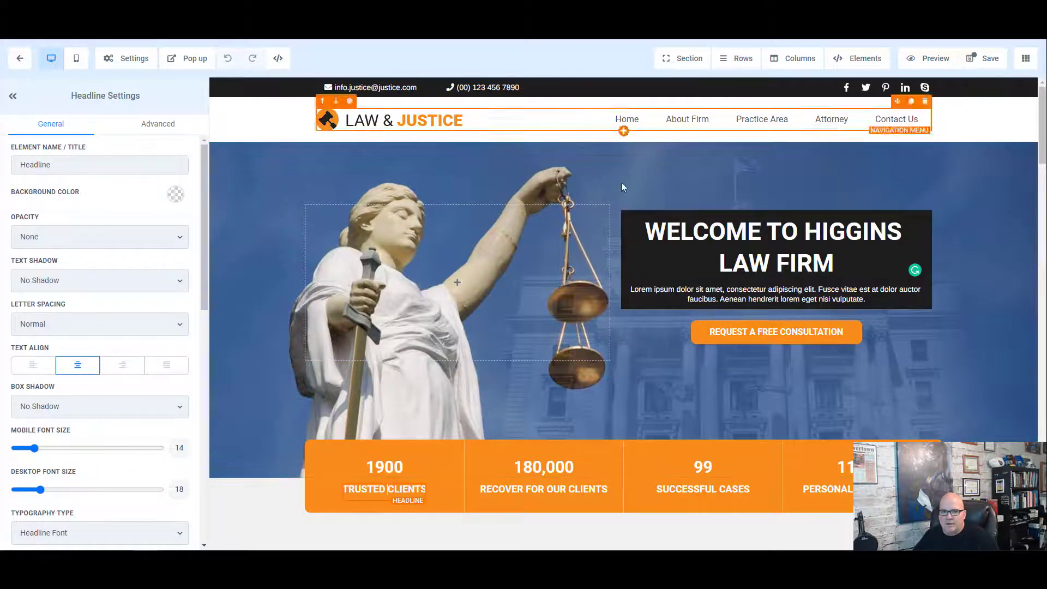
left_click(489, 90)
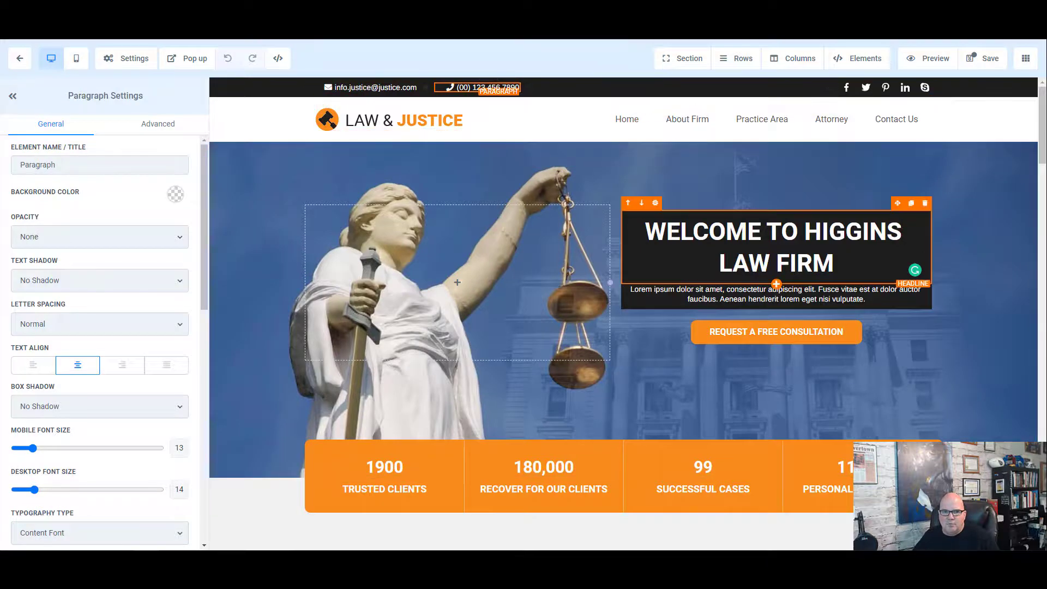
scroll(651, 303, "down", 10)
scroll(652, 303, "down", 3)
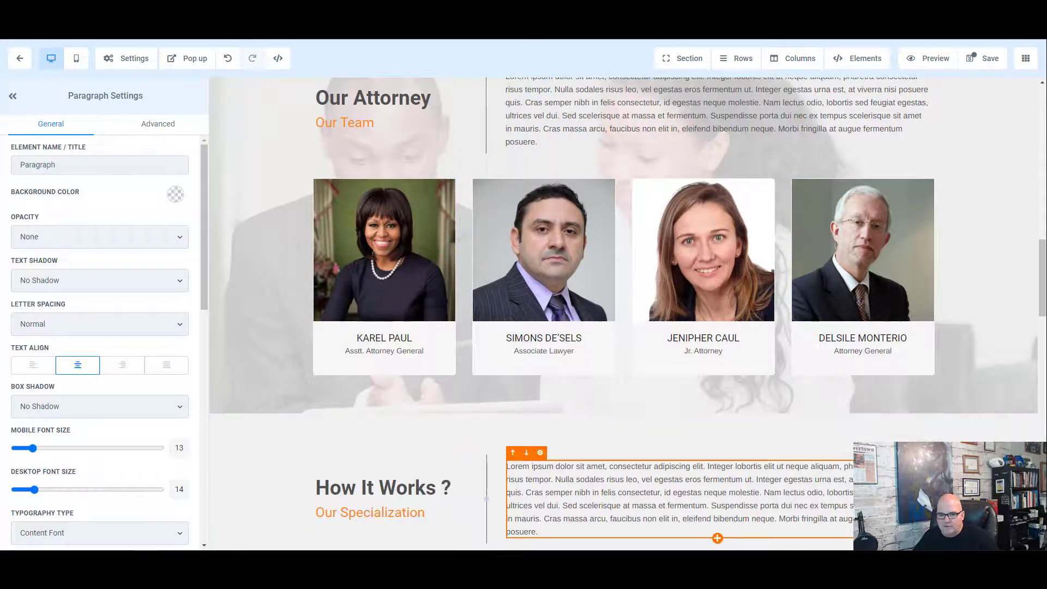
scroll(695, 393, "down", 4)
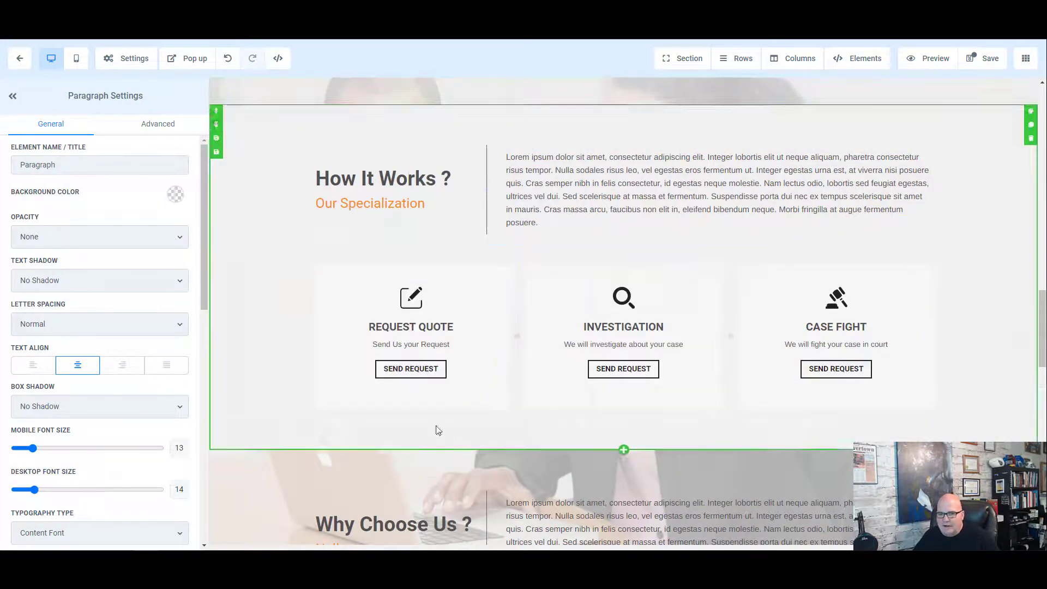
scroll(491, 343, "down", 1)
scroll(491, 344, "down", 4)
scroll(1006, 385, "down", 5)
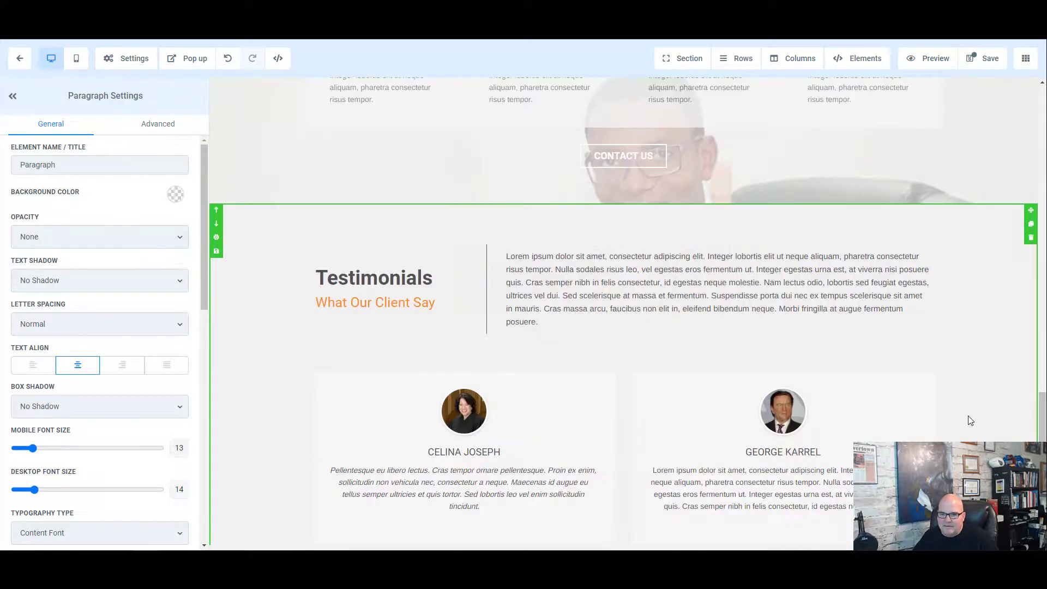
scroll(1007, 385, "down", 5)
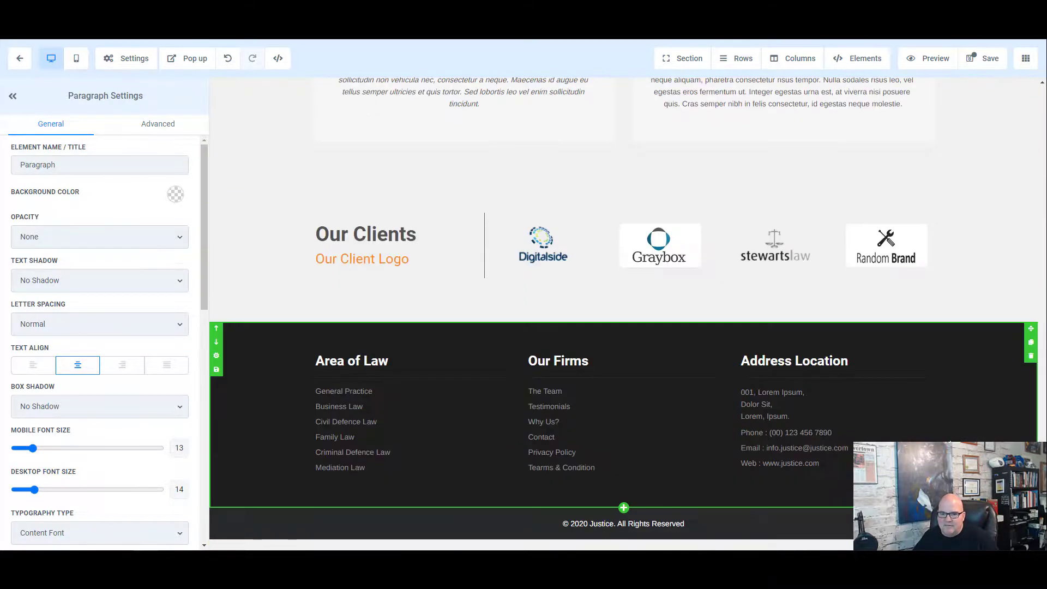
left_click(989, 58)
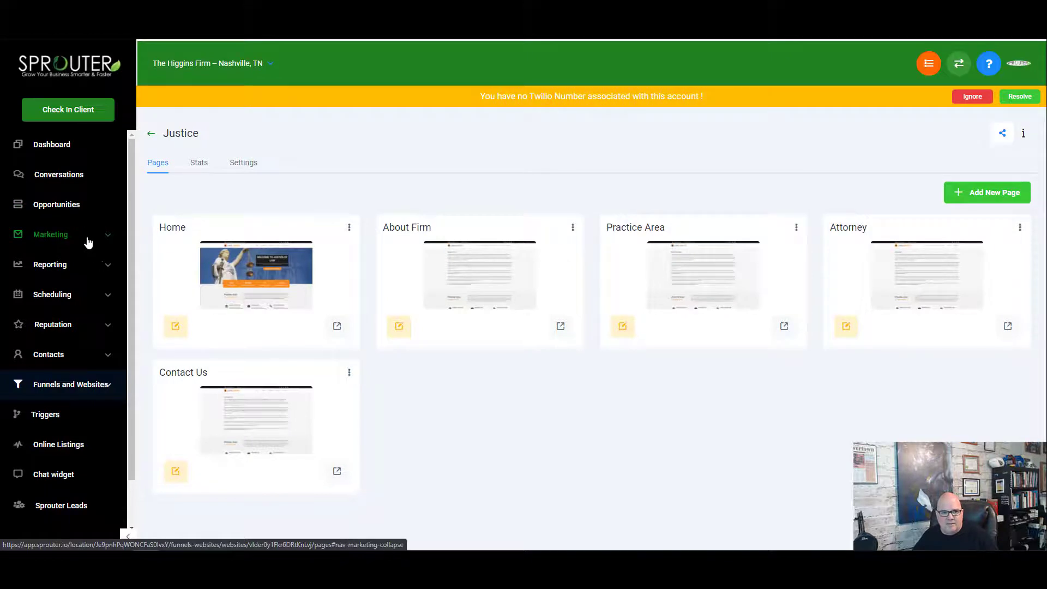
Open the A) Free Consult Call Claim Nurture campaign from Marketing > Campaigns
left_click(75, 238)
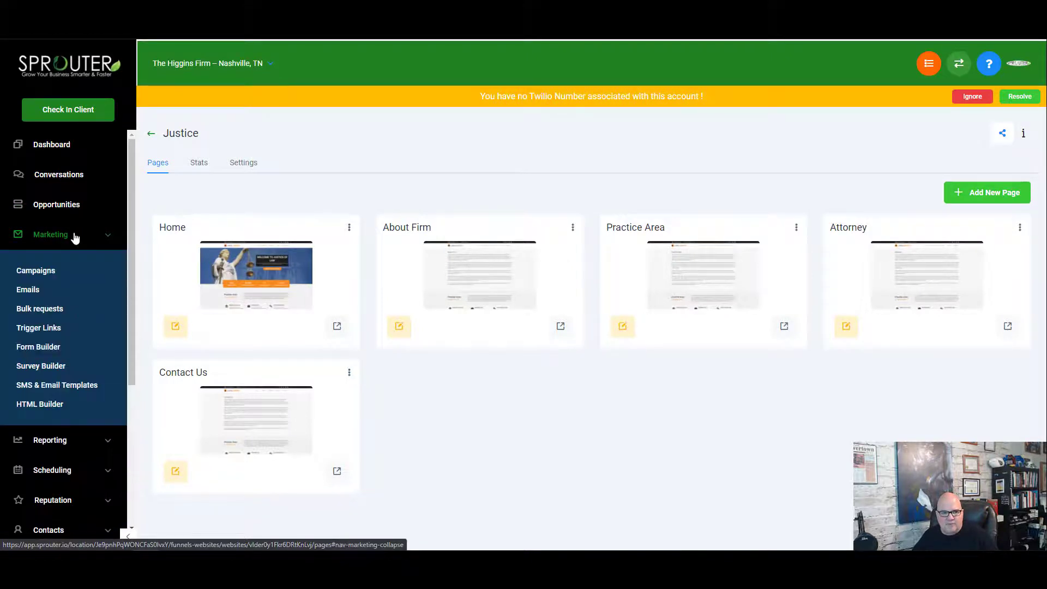
left_click(31, 272)
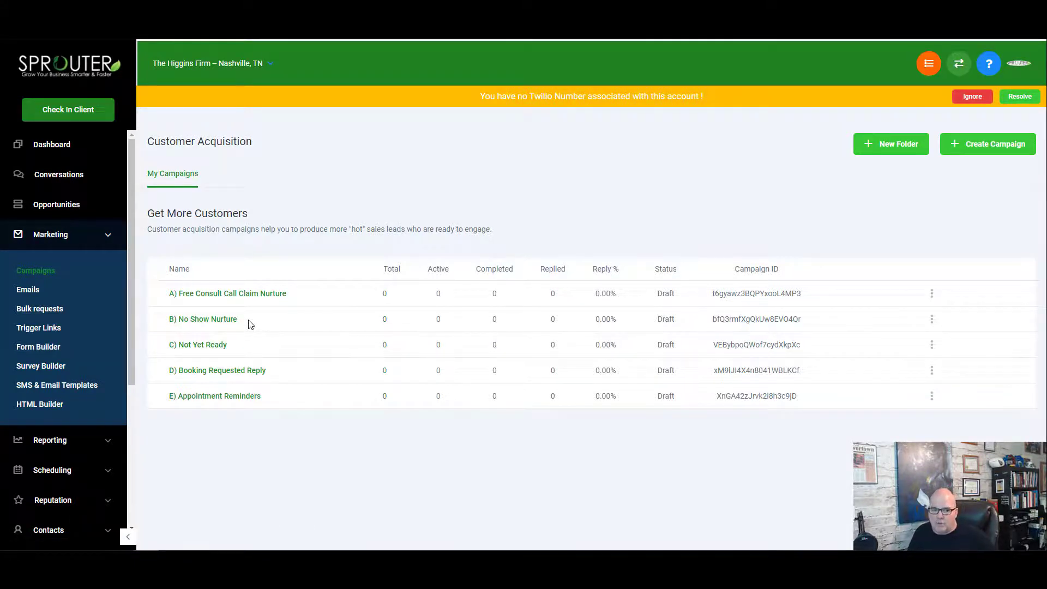
left_click(250, 296)
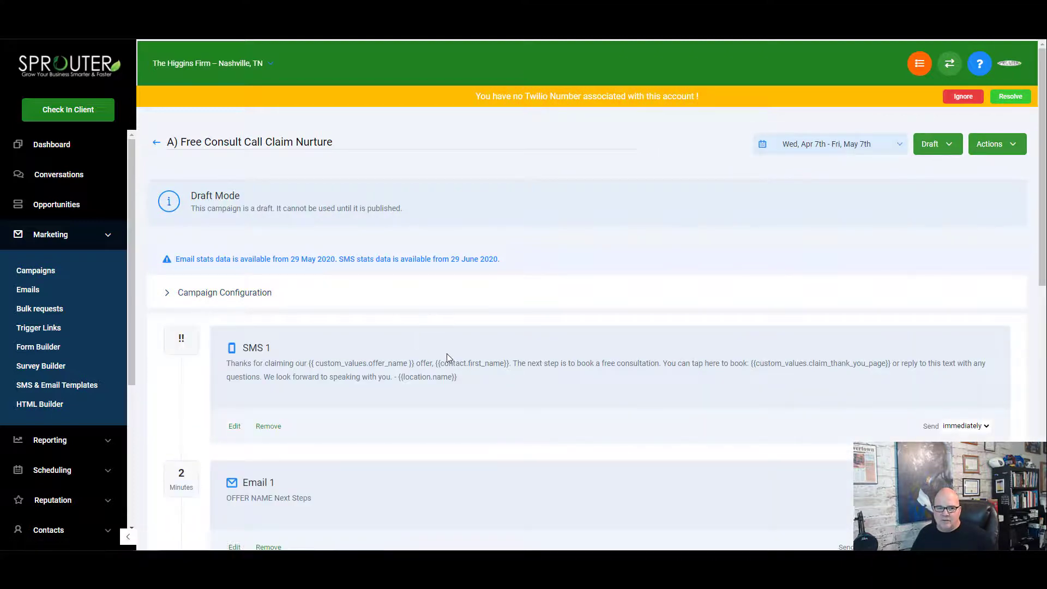
scroll(446, 354, "down", 4)
scroll(450, 358, "up", 4)
scroll(608, 390, "down", 4)
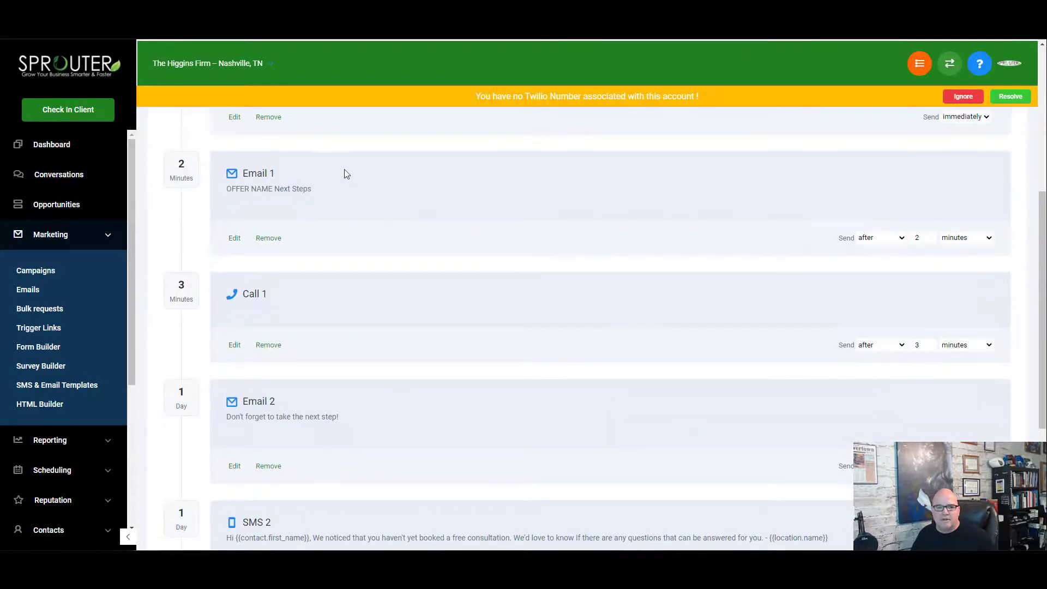
scroll(444, 259, "up", 4)
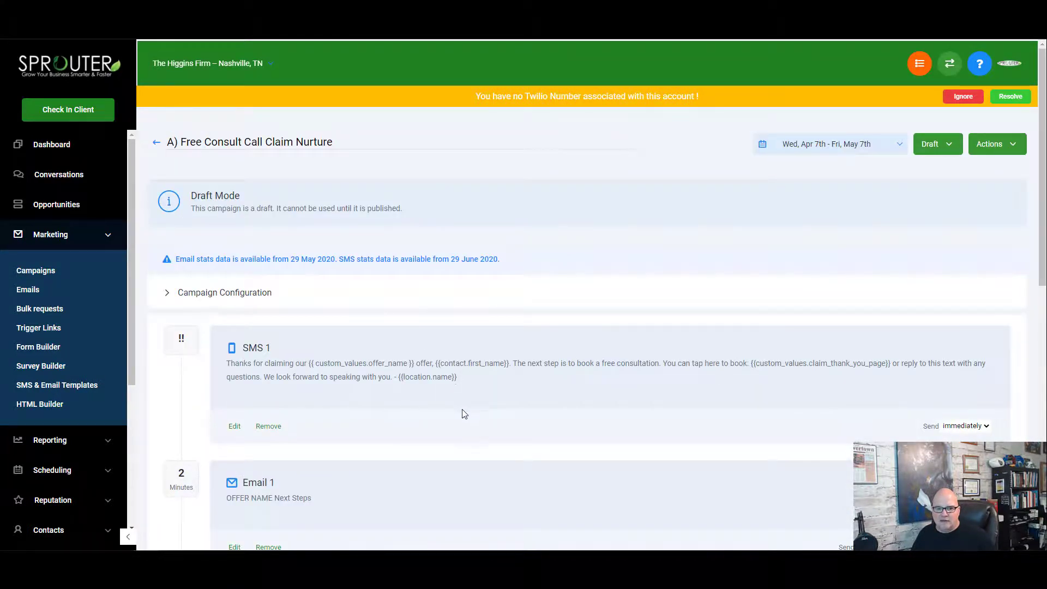
scroll(463, 413, "down", 4)
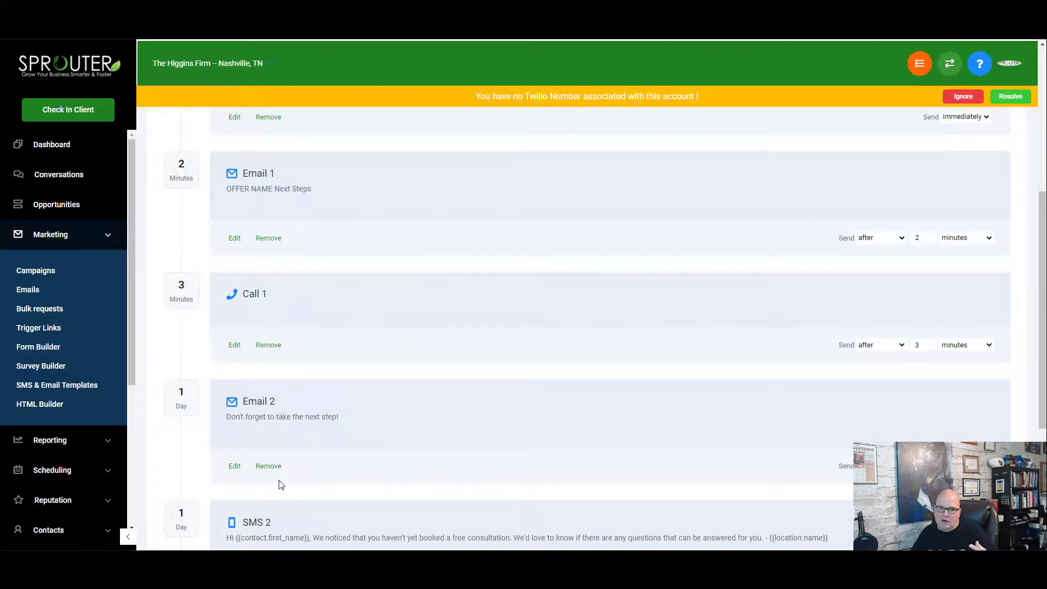
scroll(520, 367, "down", 3)
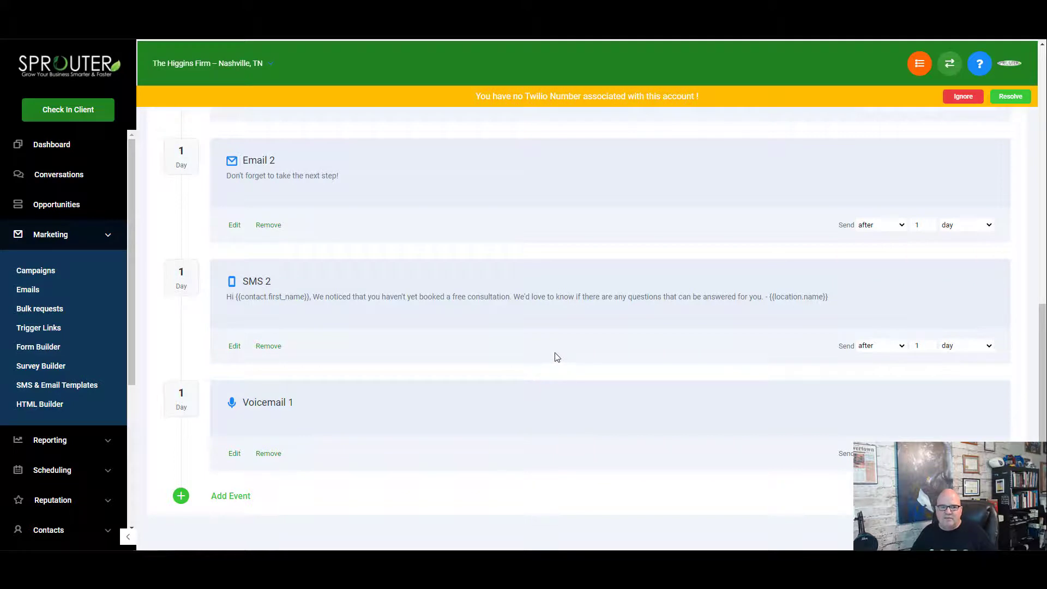
scroll(102, 410, "down", 3)
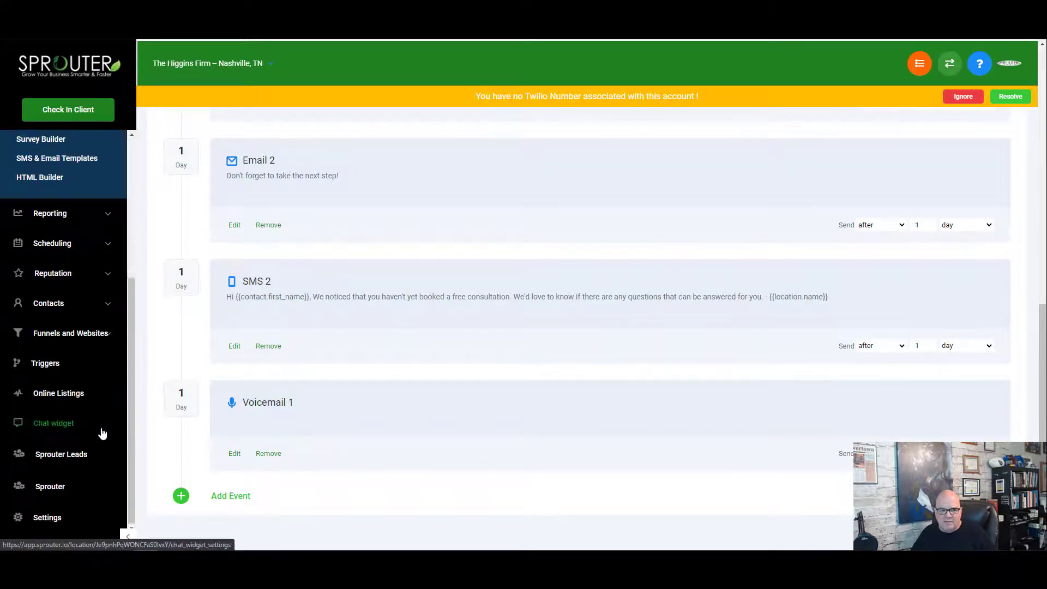
Open the Free Consultation Call funnel from Funnels and Websites > Funnels
left_click(76, 337)
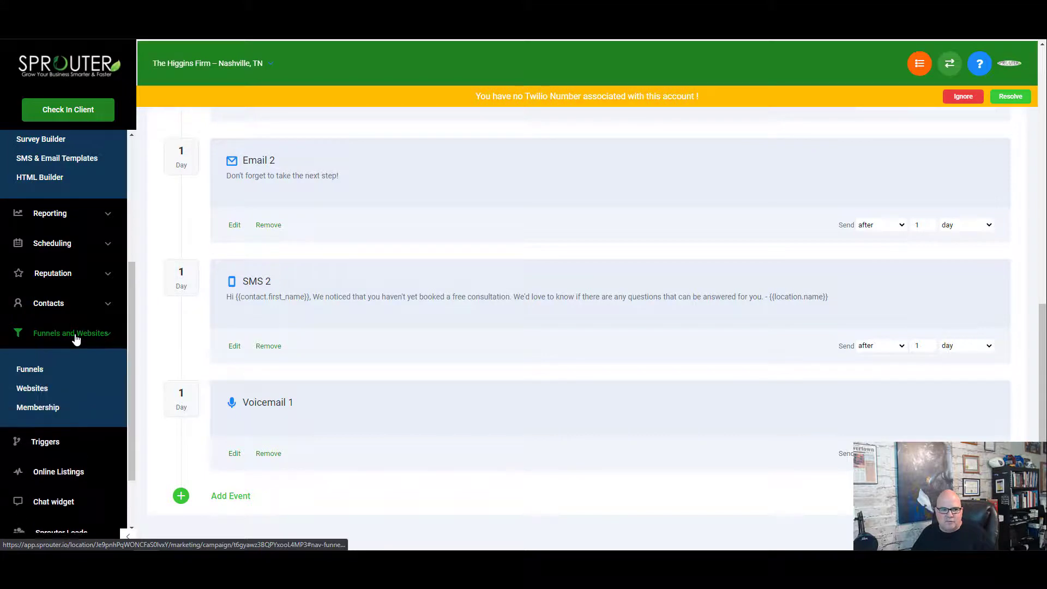
left_click(29, 370)
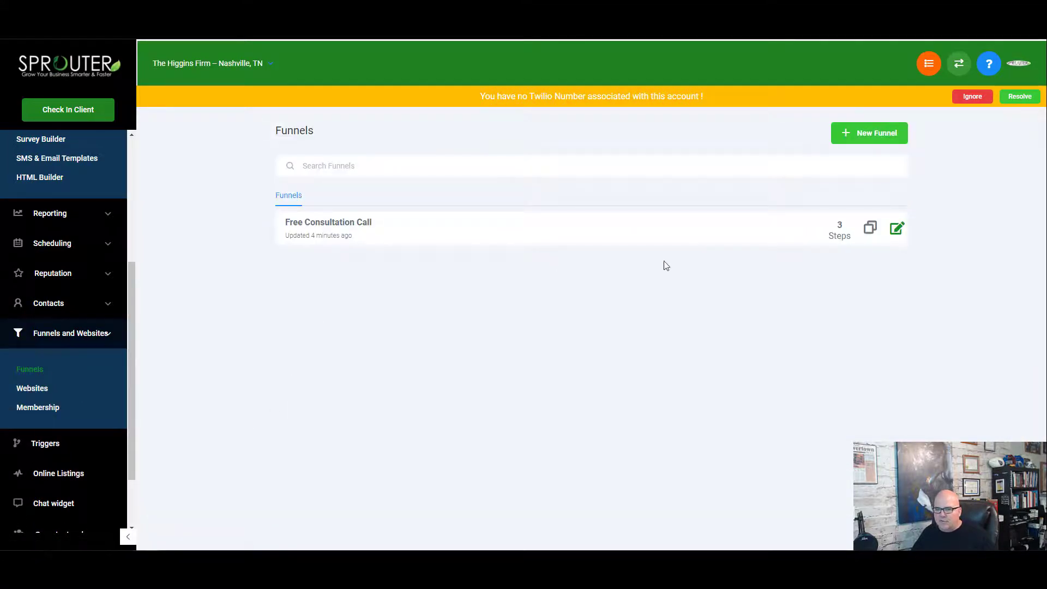
left_click(314, 227)
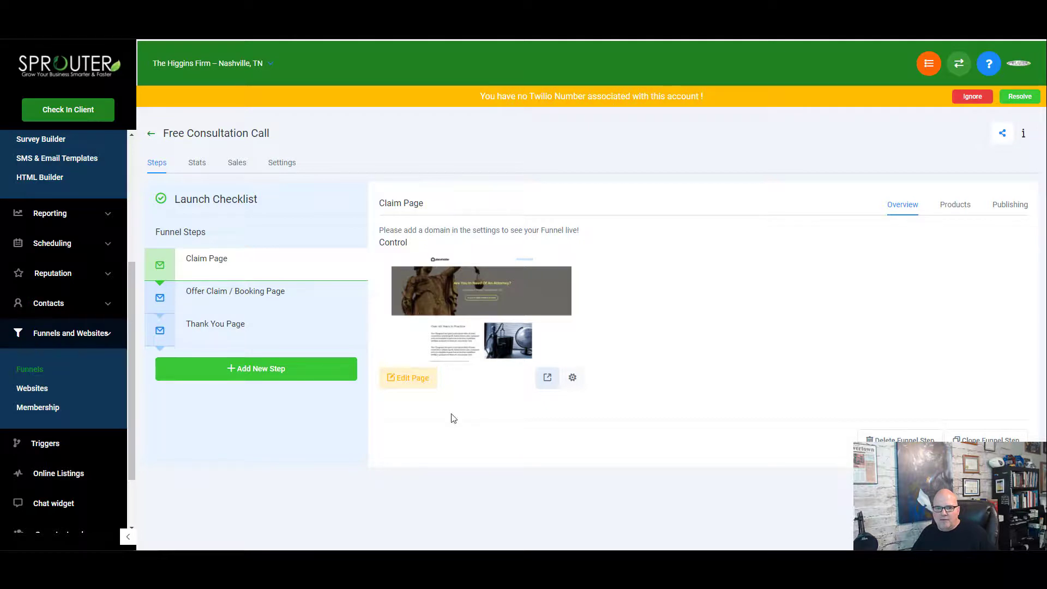
Edit the Claim Page, showing its popup contact form and then closing it
left_click(406, 381)
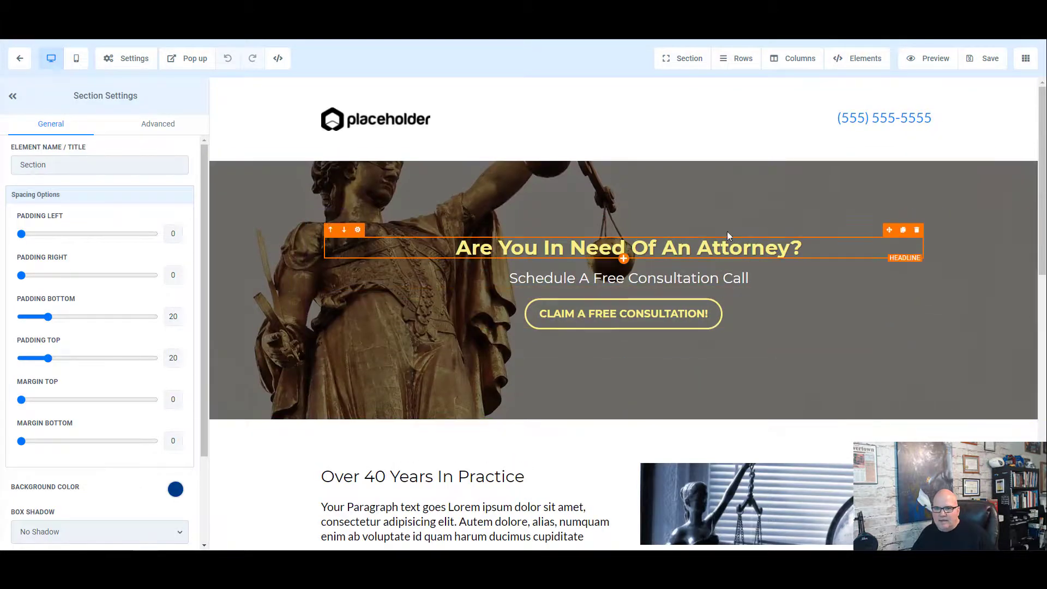
scroll(803, 386, "down", 8)
scroll(754, 401, "down", 1)
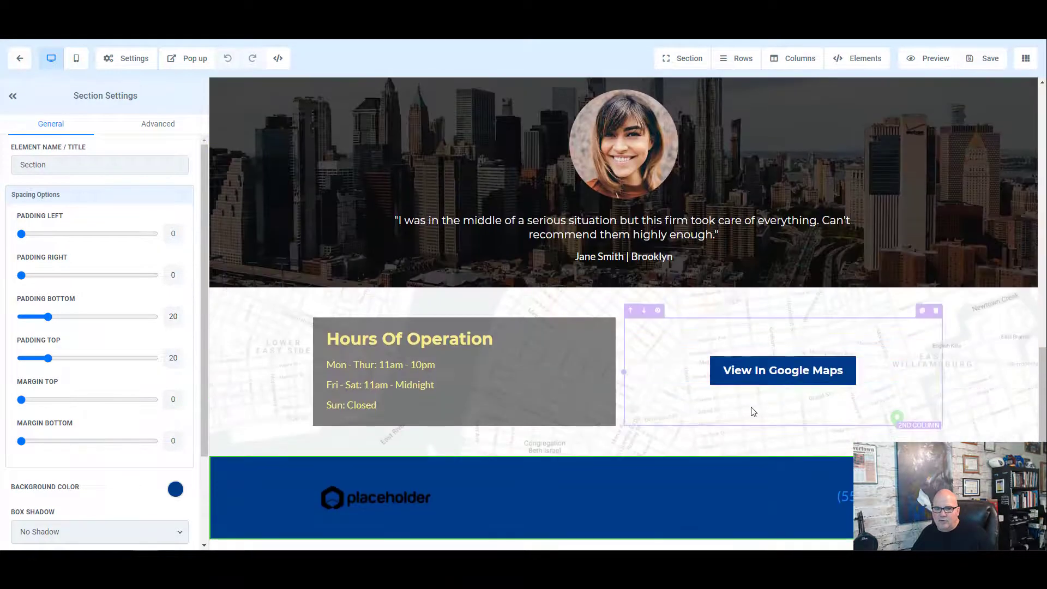
scroll(572, 368, "up", 5)
scroll(572, 368, "up", 5)
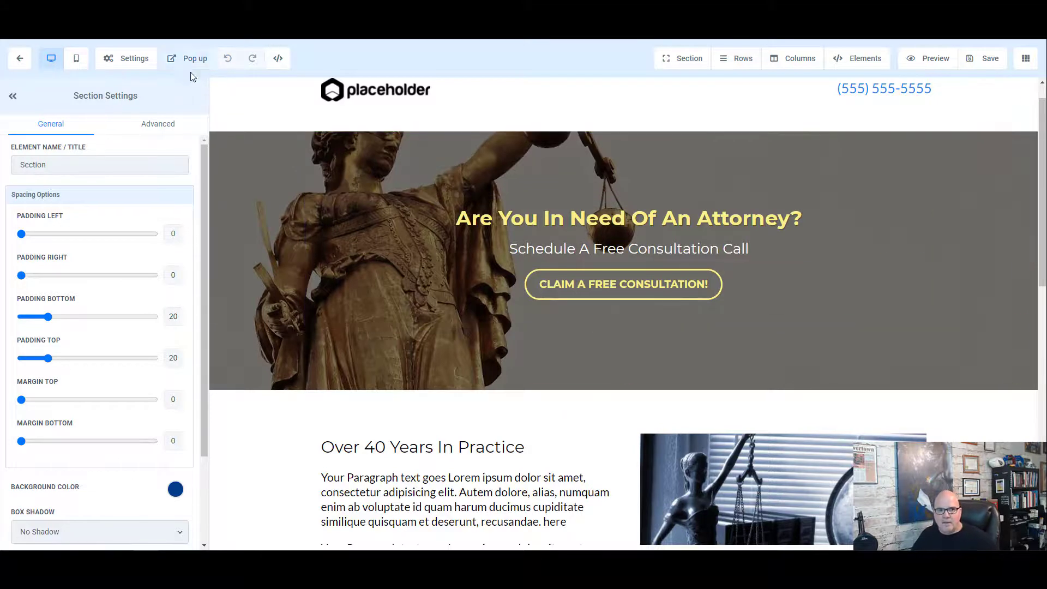
left_click(191, 58)
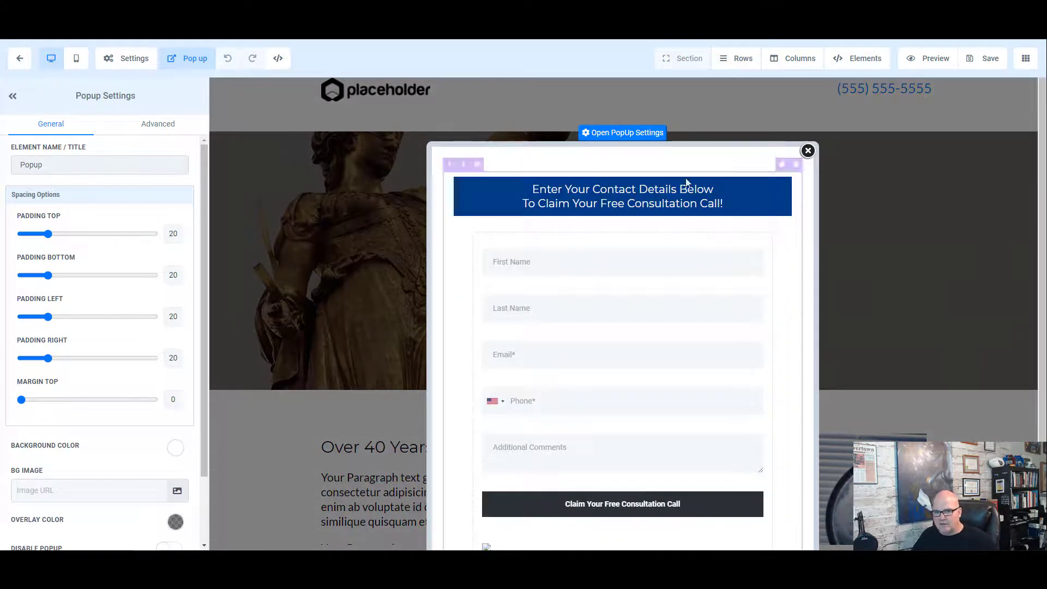
left_click(807, 151)
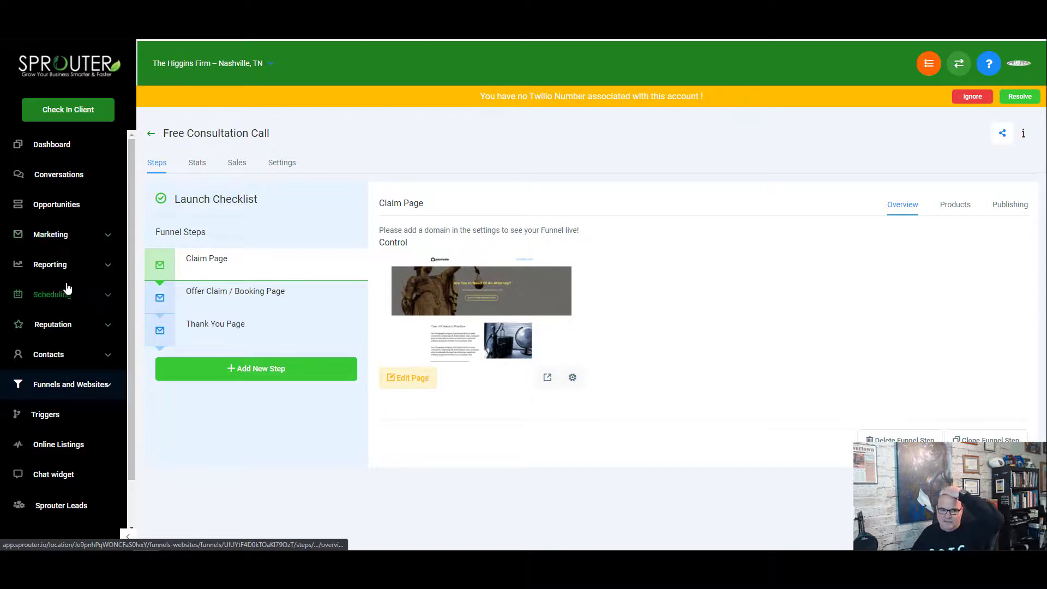
Open Reporting > Dashboard to view the Higgins Firm's opportunities and pipeline value
left_click(70, 267)
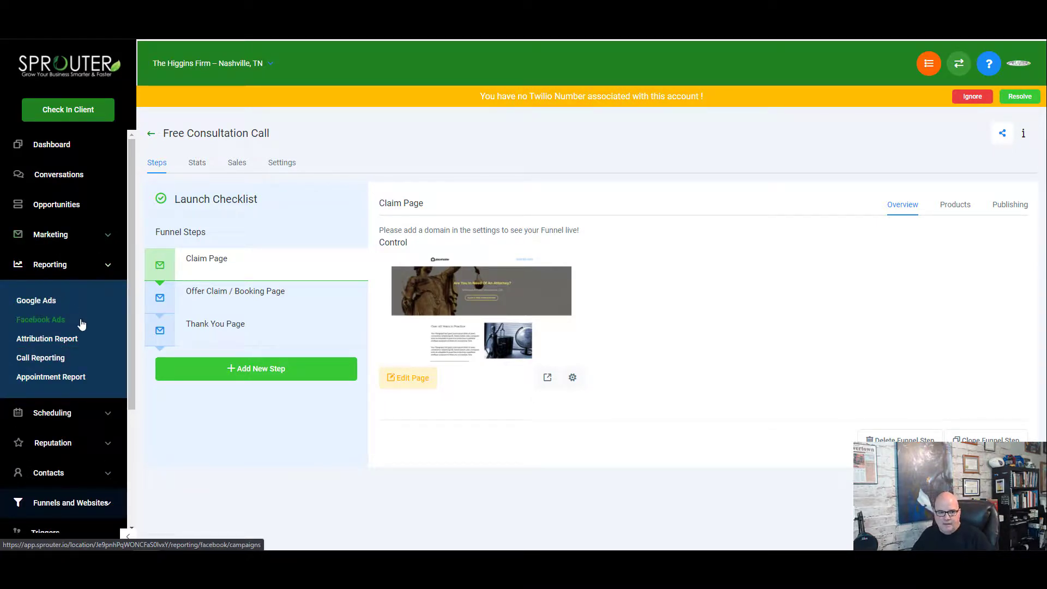
left_click(52, 144)
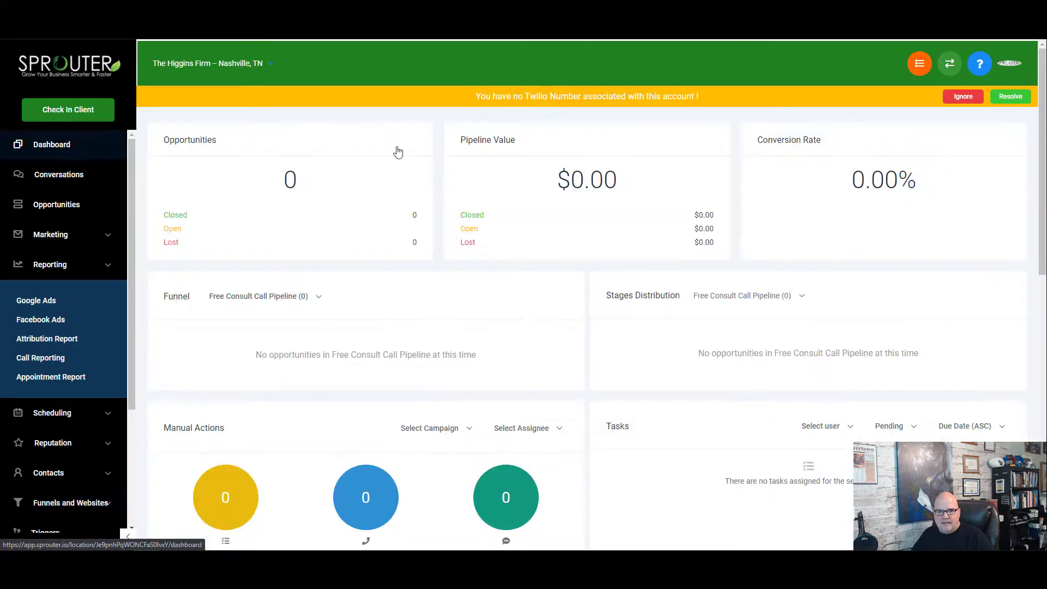
scroll(632, 306, "down", 5)
scroll(630, 324, "down", 4)
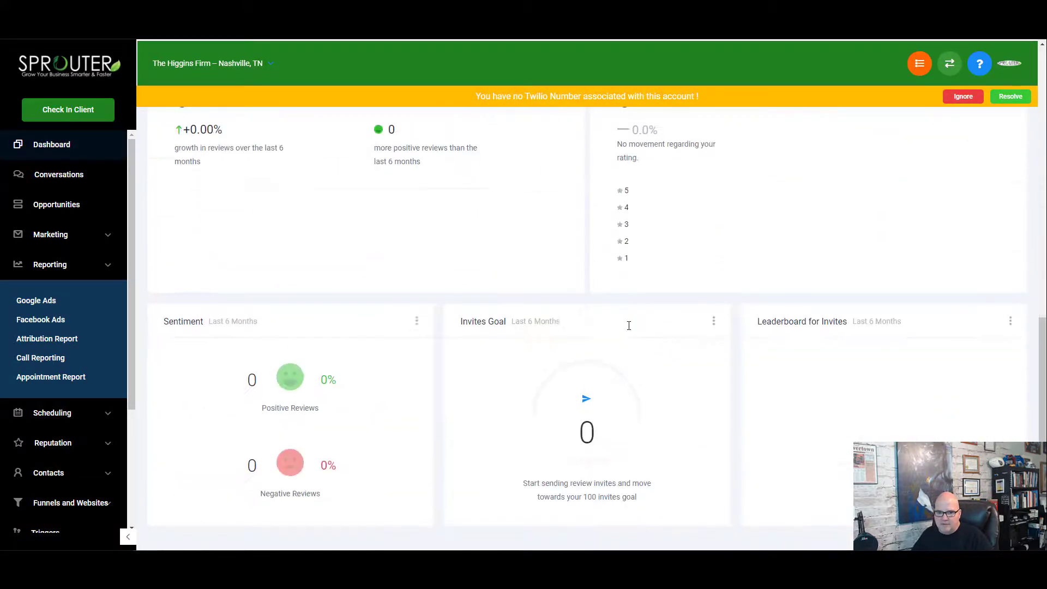
scroll(598, 270, "up", 5)
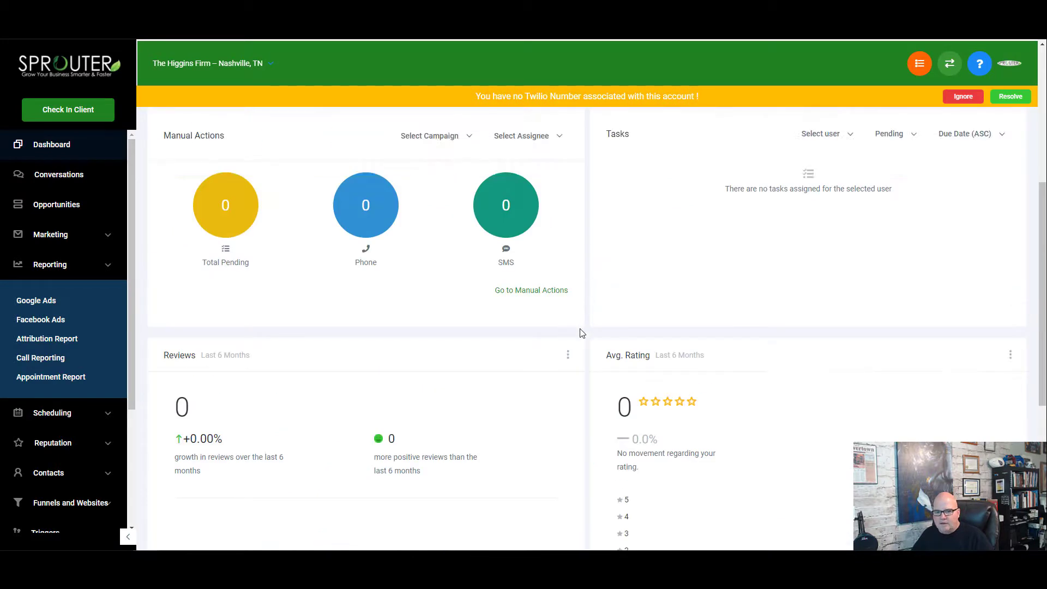
scroll(589, 278, "down", 5)
scroll(82, 458, "down", 3)
scroll(82, 442, "down", 2)
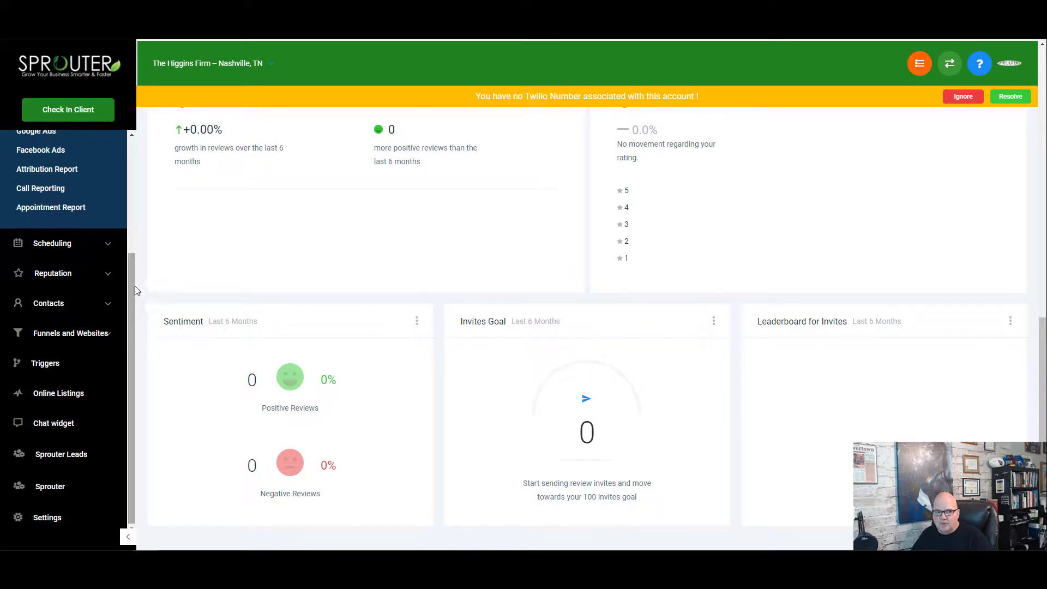
left_click_drag(132, 282, 139, 155)
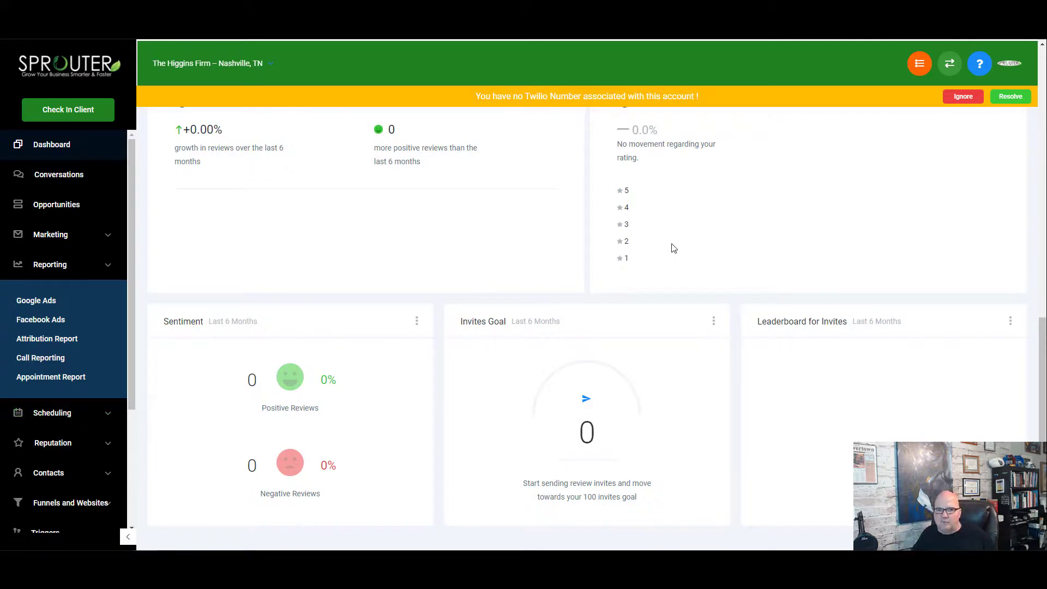
scroll(584, 208, "up", 10)
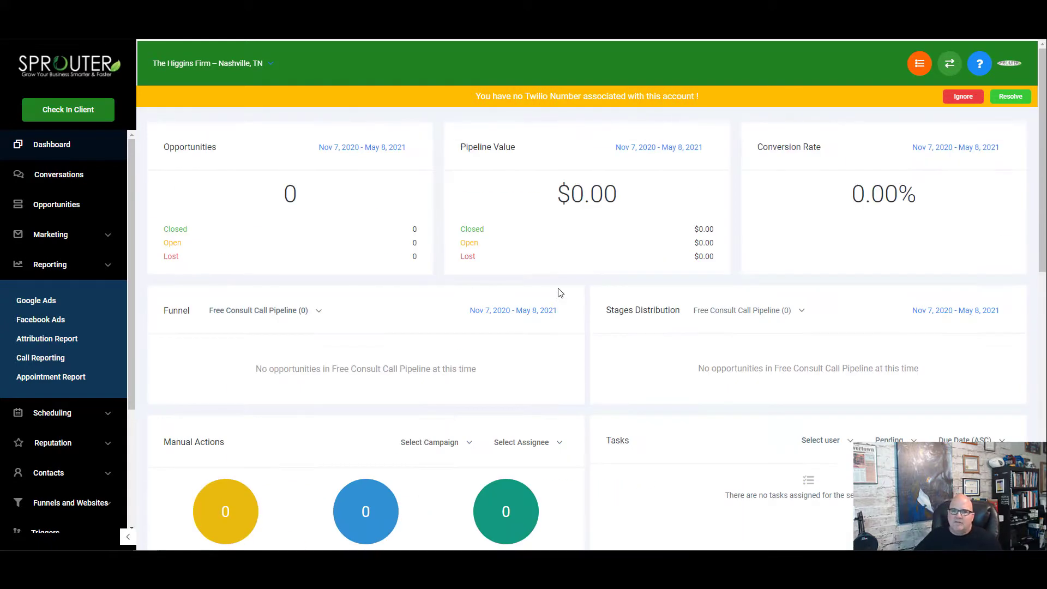